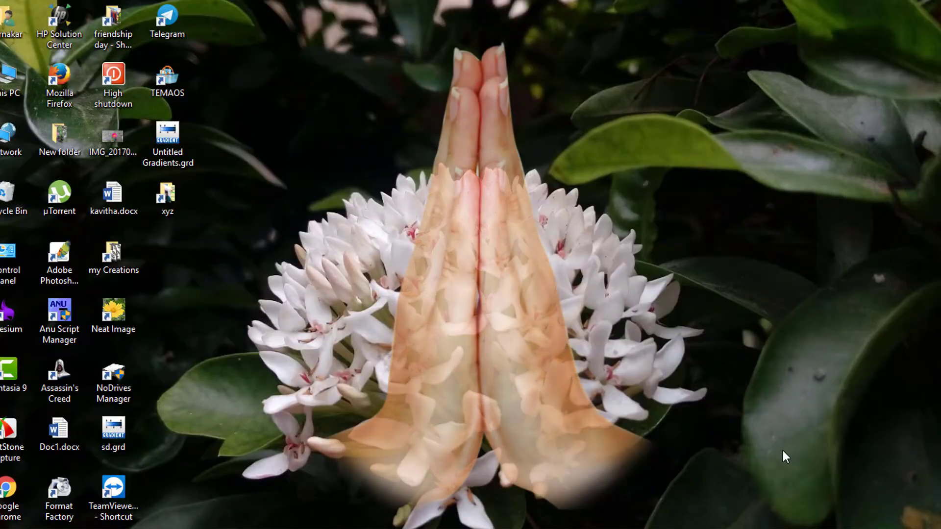
Subscribe to the YouTube channel with all notifications turned on, then minimize Chrome
left_click(152, 485)
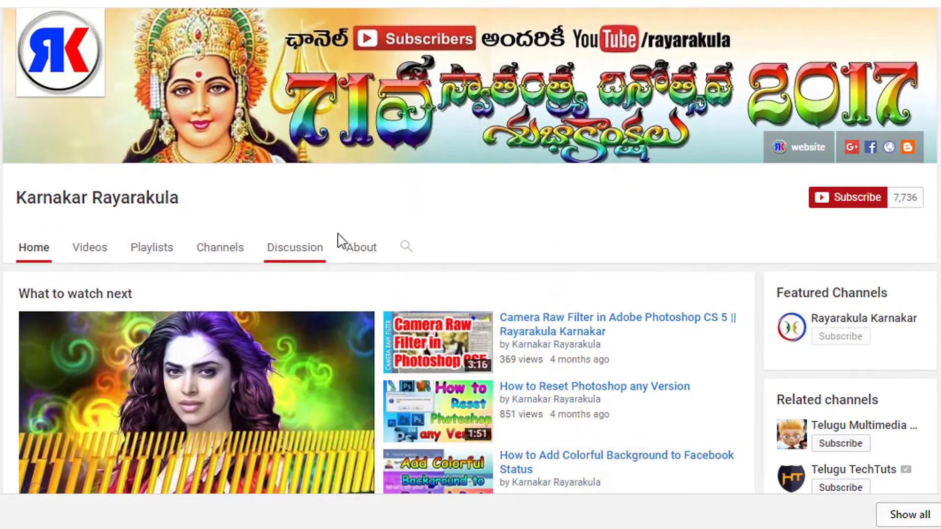
left_click(852, 204)
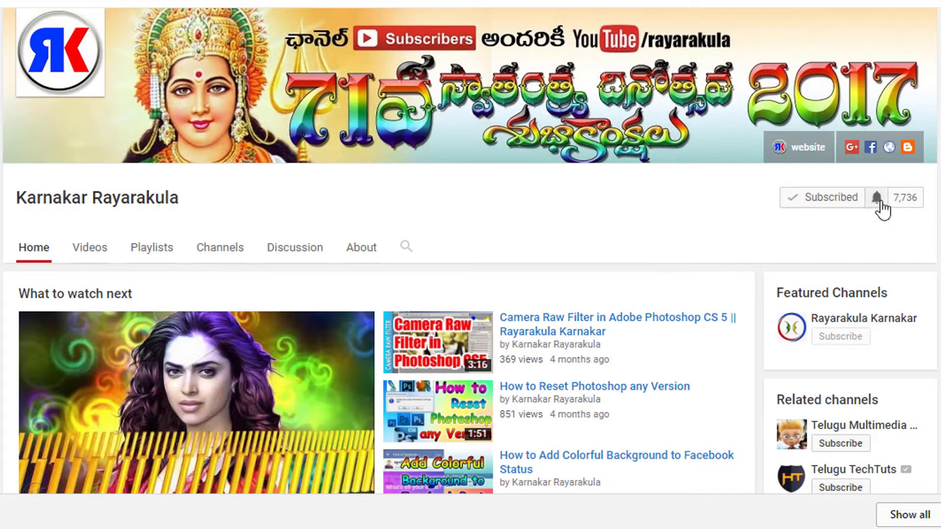
left_click(876, 198)
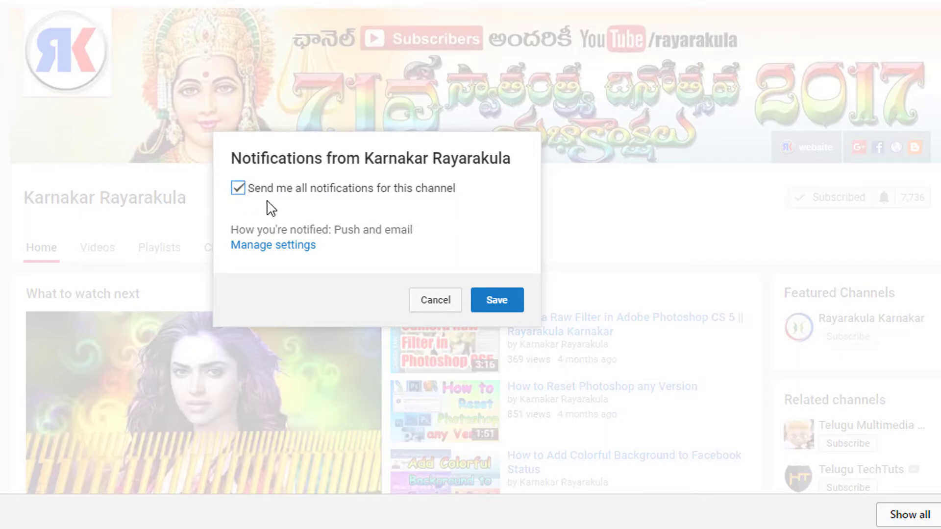
left_click(497, 300)
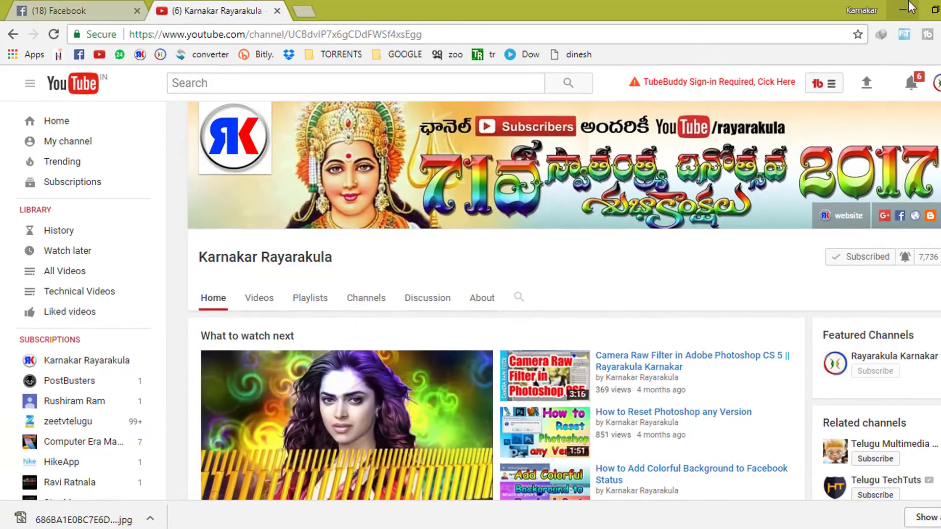
left_click(906, 1)
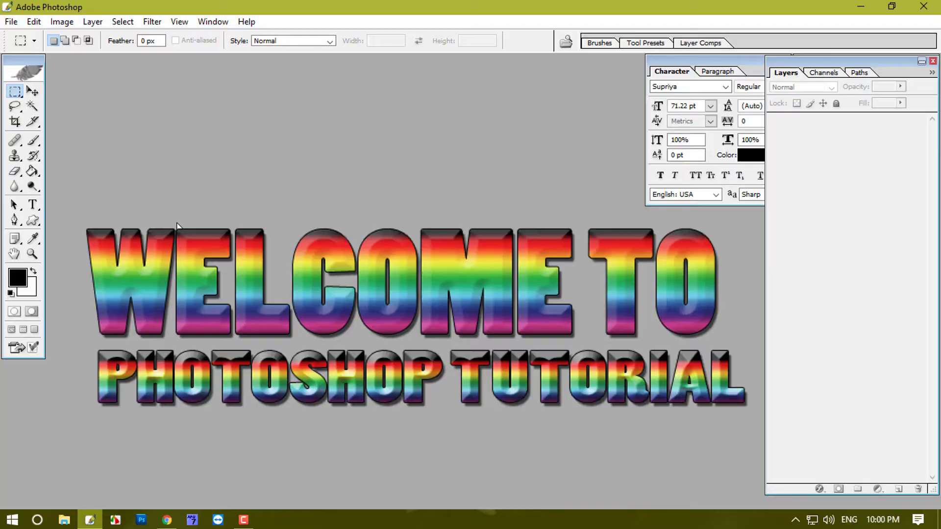
Create a new blank document and type the Telugu word 'శుభాకాంక్షలు' on it
left_click(11, 21)
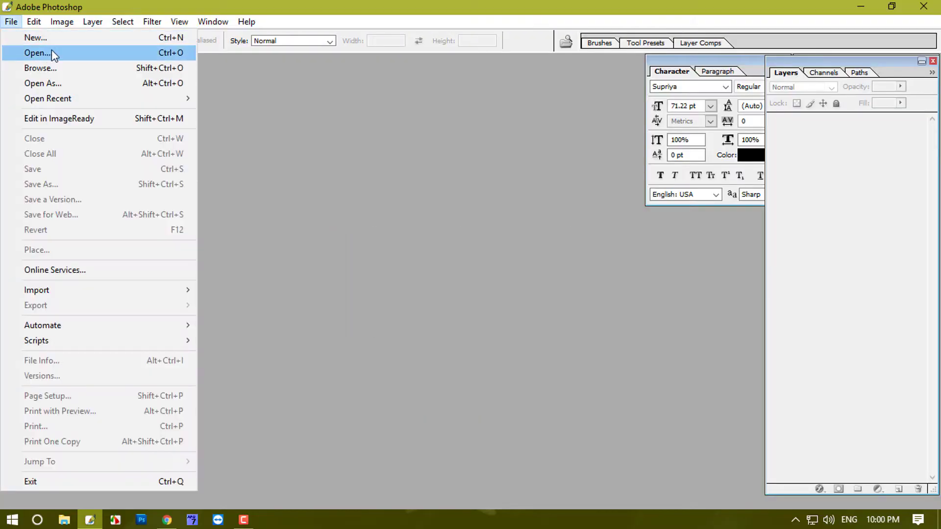
key("Return")
key("t")
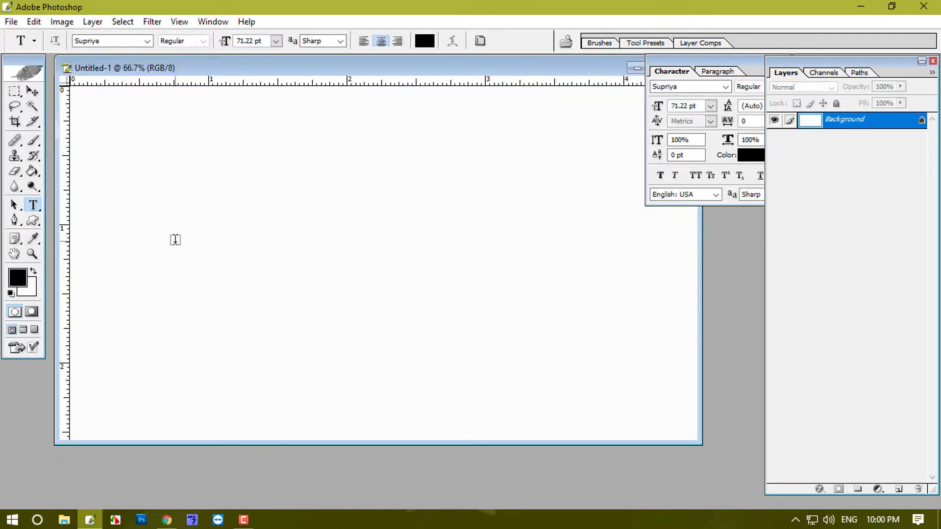
left_click(178, 271)
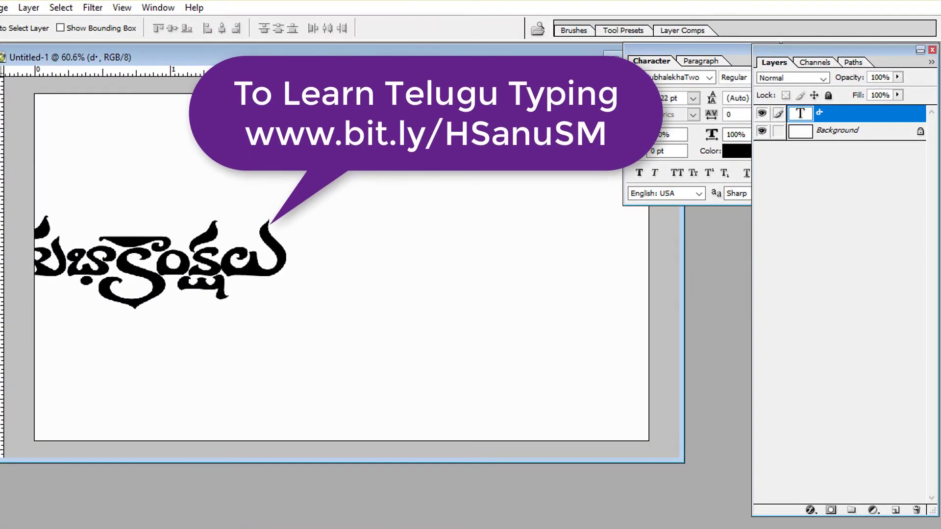
Centre the Telugu text on the canvas and enlarge it to 71.22 pt with Free Transform
left_click_drag(220, 250, 357, 264)
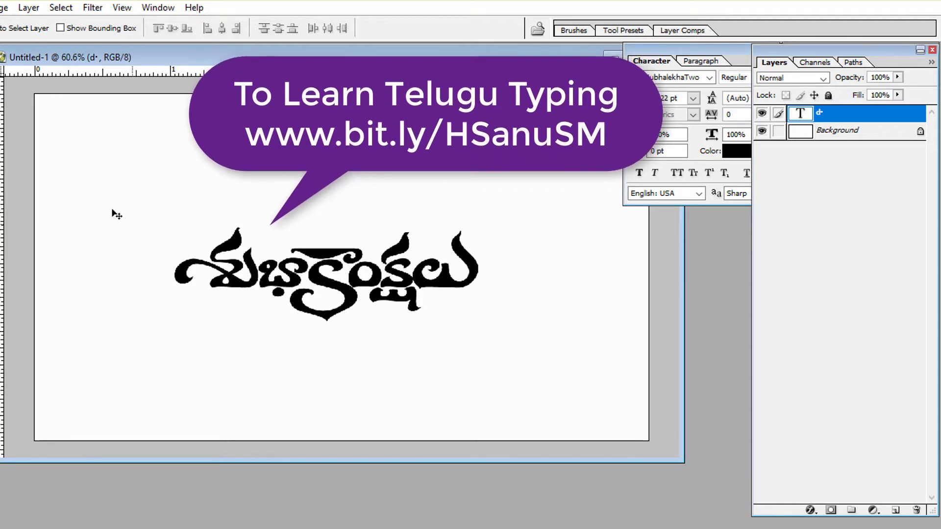
left_click(1, 8)
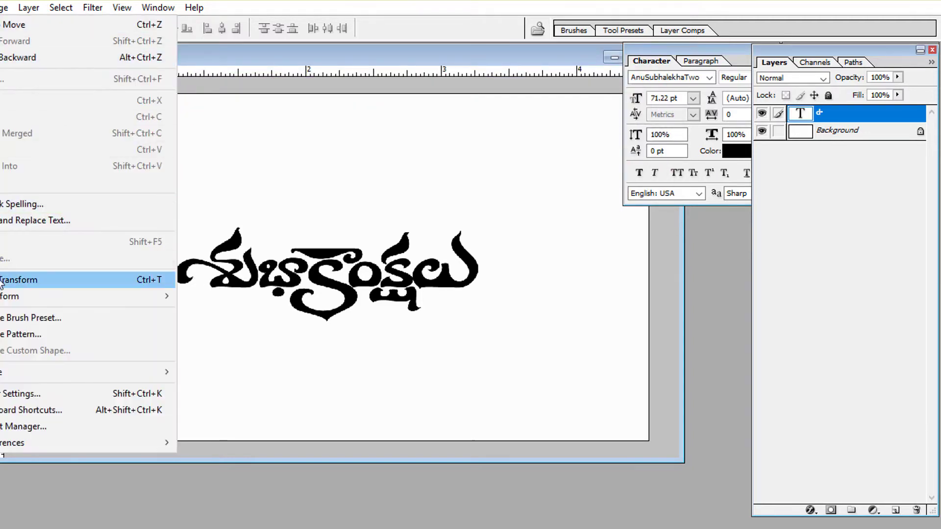
left_click(20, 279)
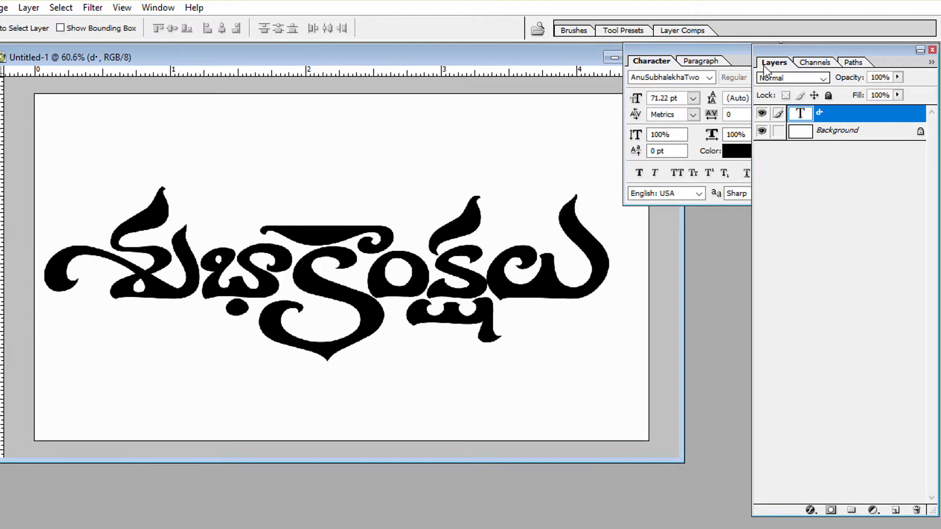
left_click(716, 48)
left_click(773, 47)
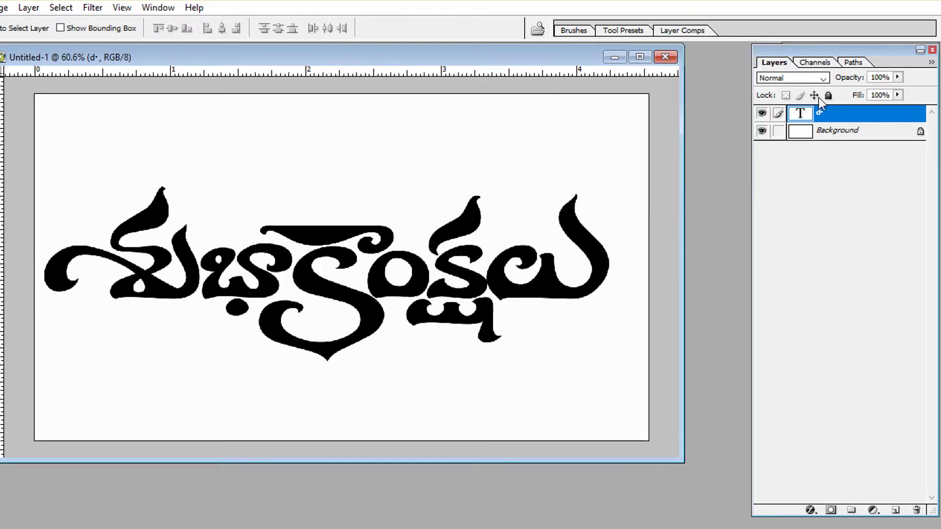
Open Blending Options for the Telugu text layer
right_click(841, 115)
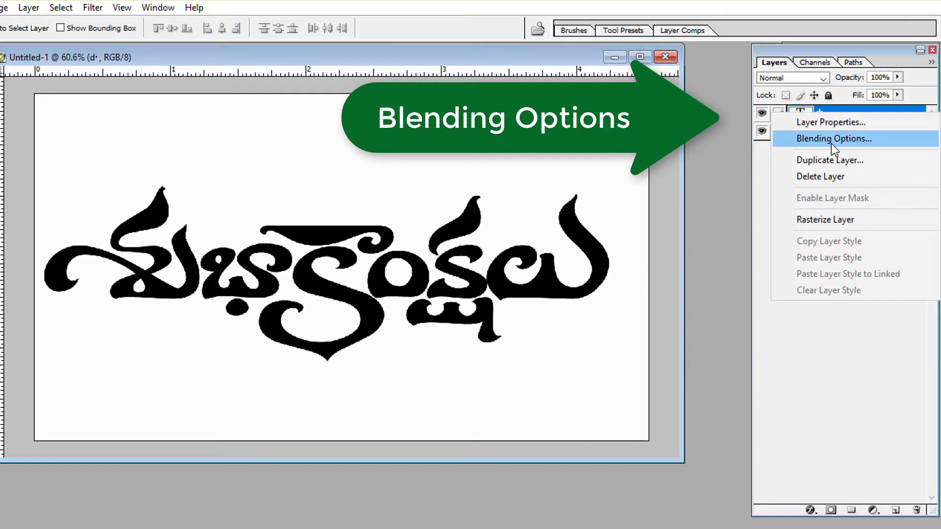
left_click(853, 142)
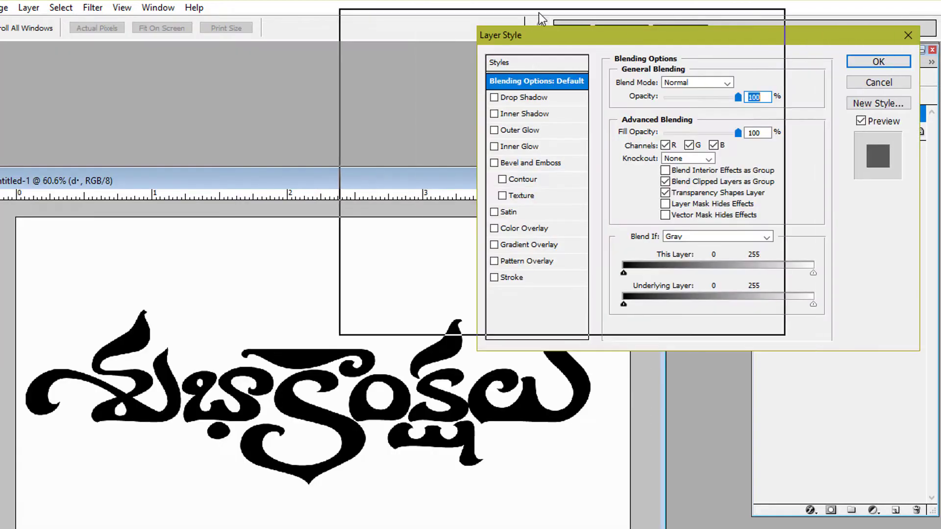
left_click_drag(539, 13, 513, 12)
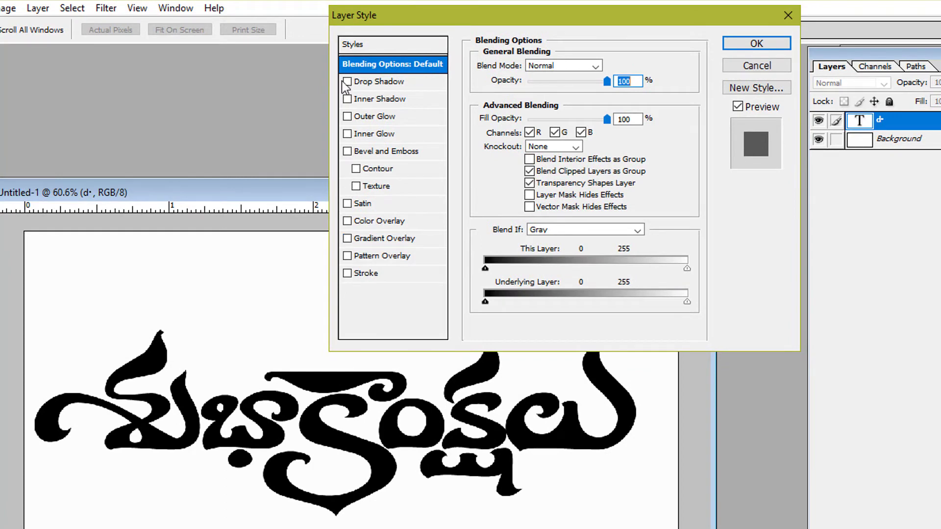
Add a drop shadow with 65% opacity, 9 px distance and 4 px size
left_click(361, 82)
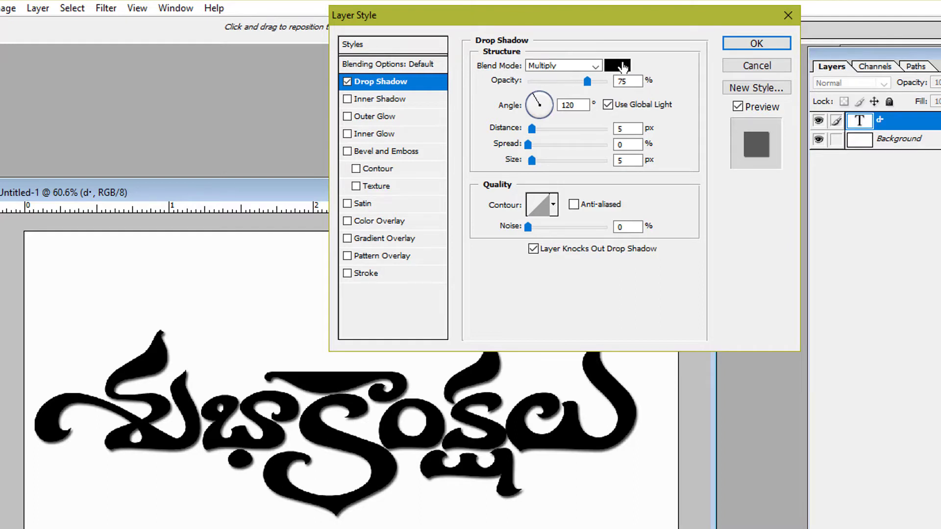
double_click(622, 81)
type("6")
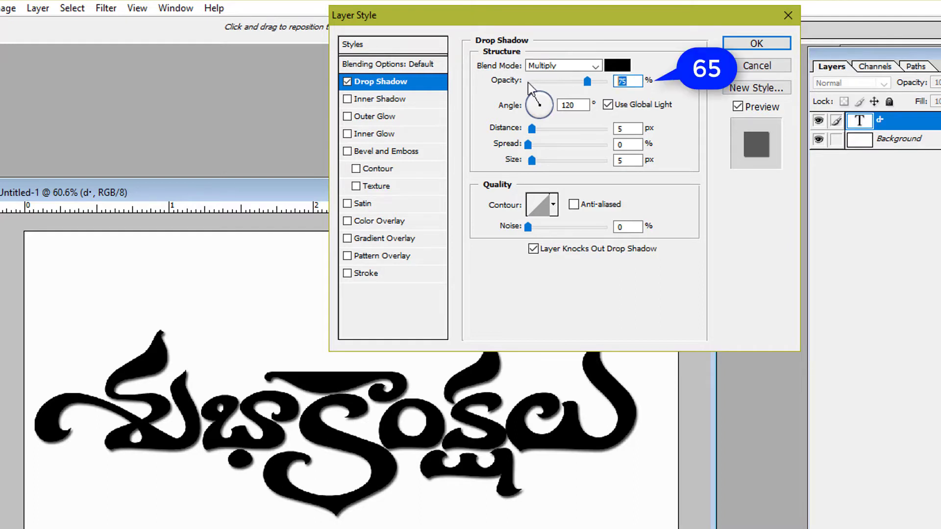
type("5")
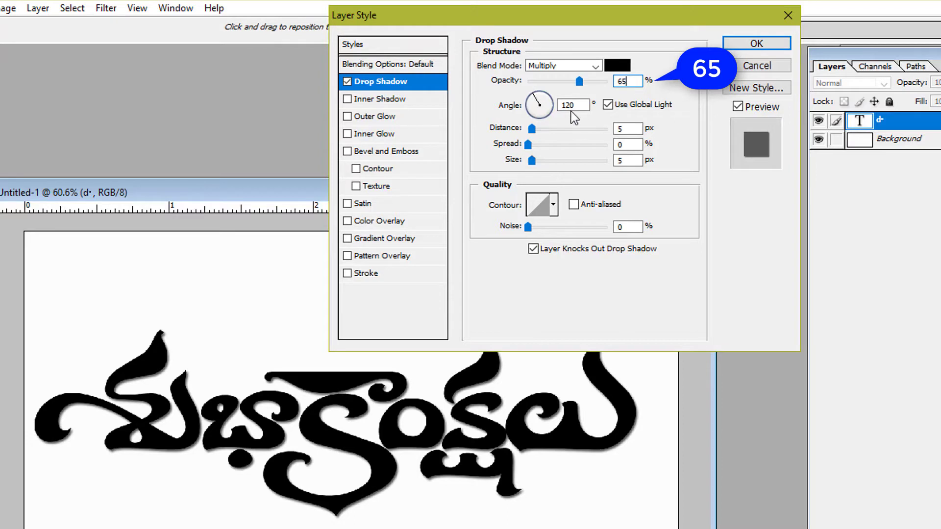
key("Tab")
type("9")
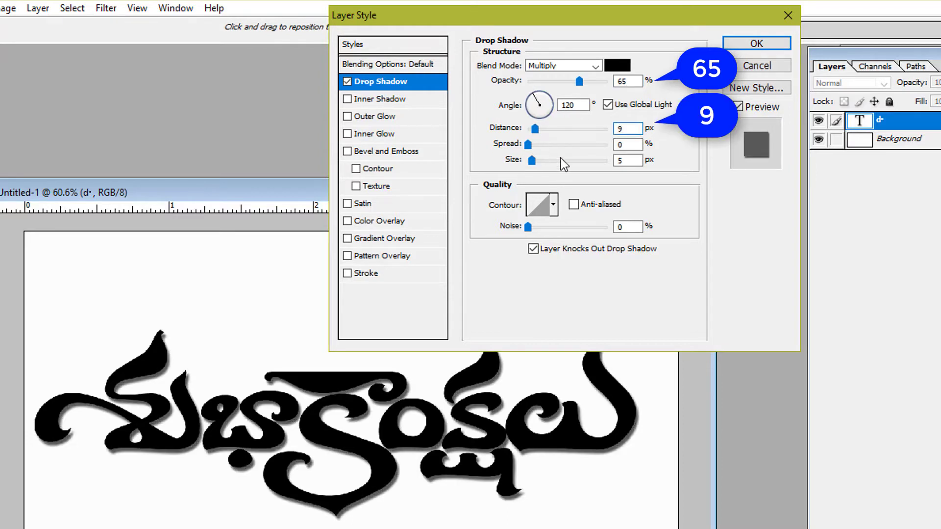
double_click(626, 156)
type("4")
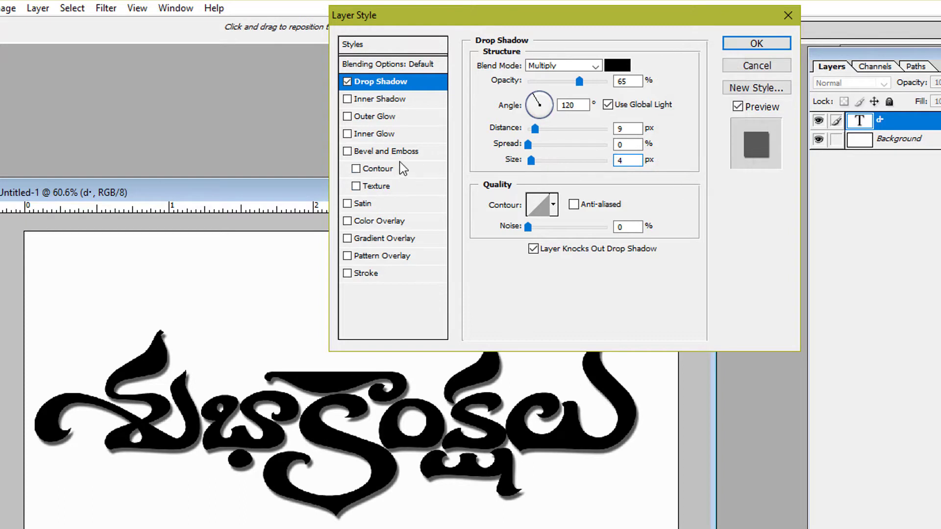
Add an Inner Bevel of 188 px size with Normal highlight mode at 100% opacity
left_click(387, 150)
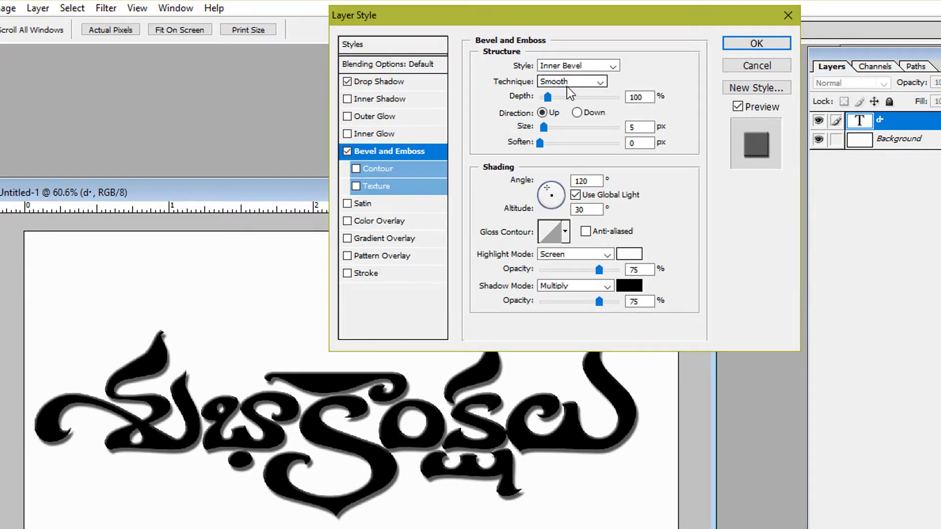
key("Tab")
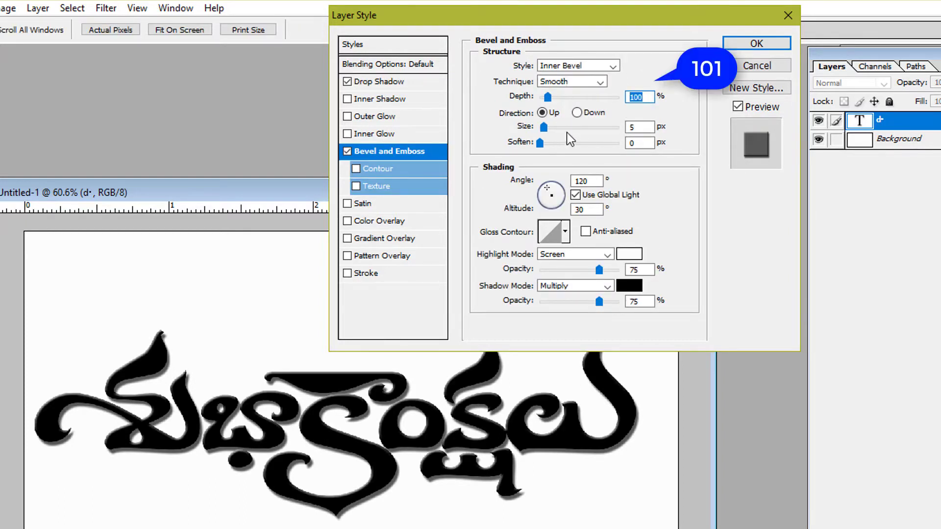
key("Tab")
type("188")
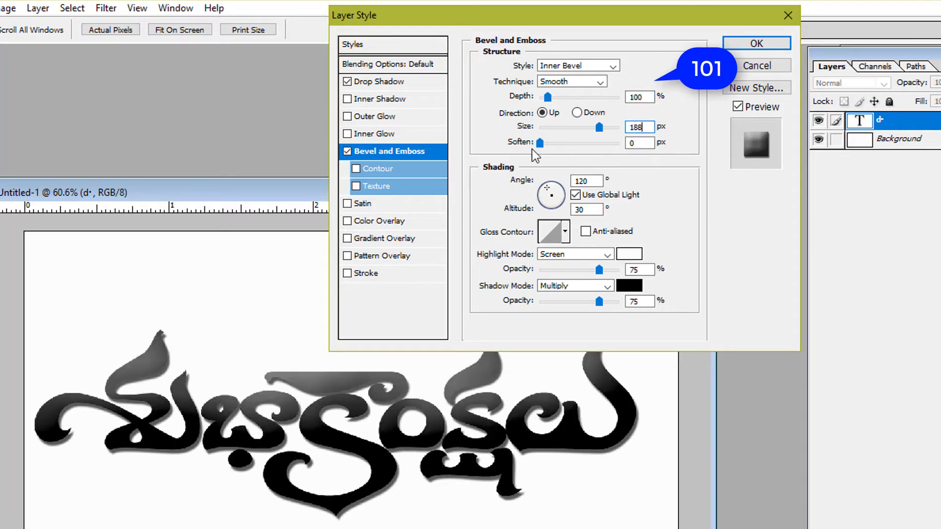
left_click(576, 255)
left_click(610, 262)
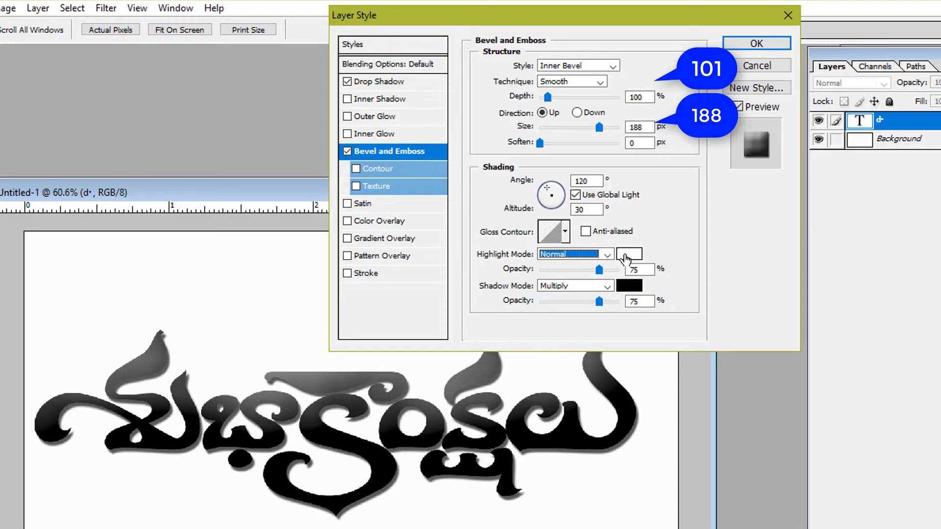
left_click_drag(599, 269, 643, 269)
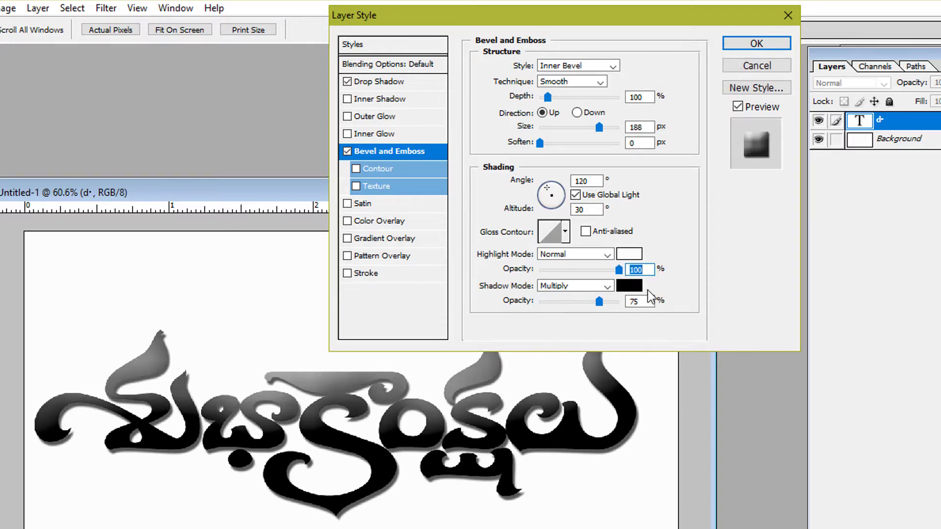
Set the bevel shadow colour to AB1E22 with 68% opacity
left_click(633, 288)
left_click_drag(719, 269, 721, 275)
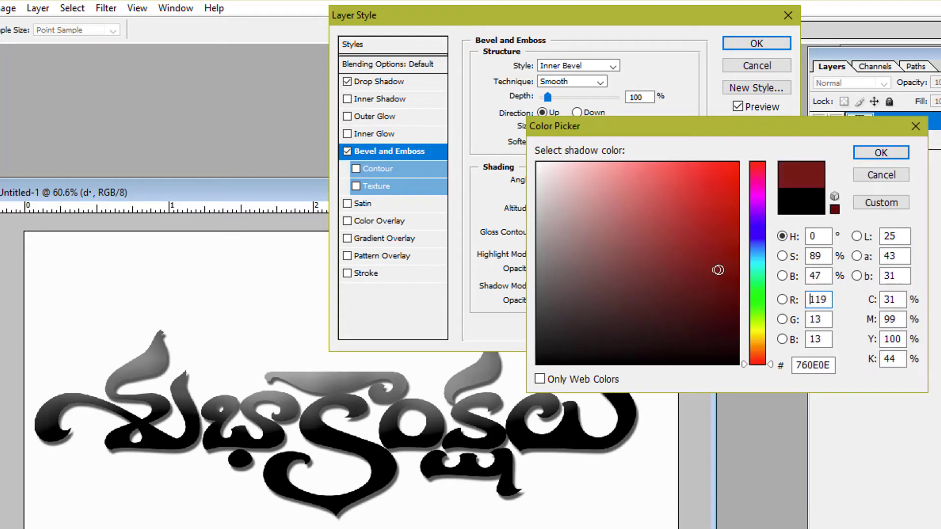
left_click(703, 228)
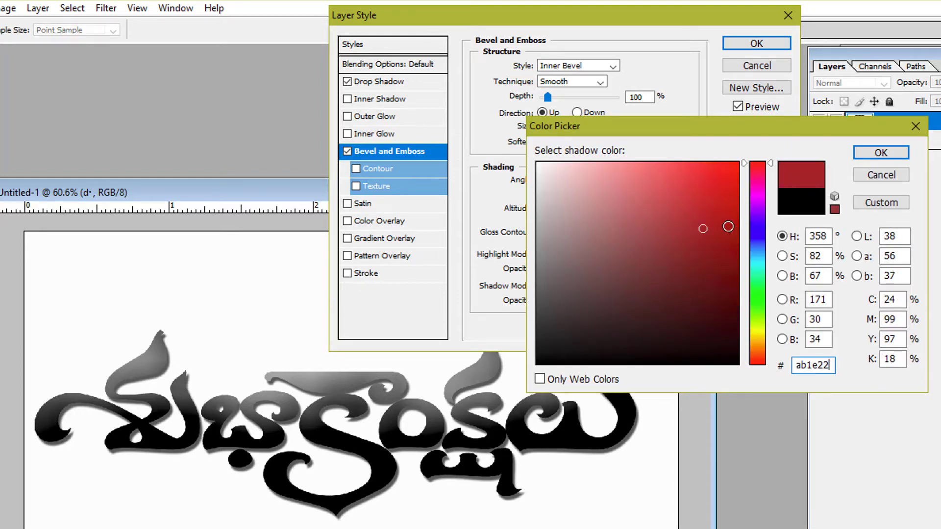
left_click_drag(831, 365, 781, 365)
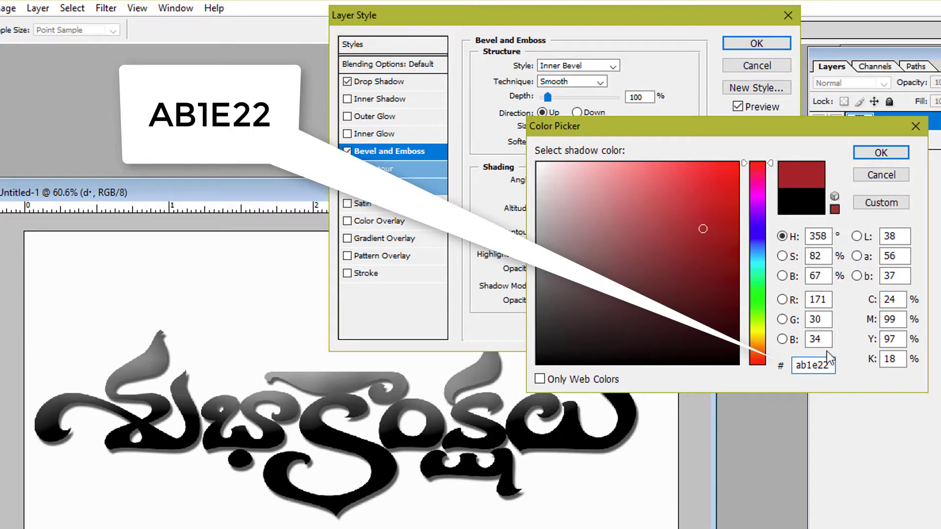
left_click(872, 154)
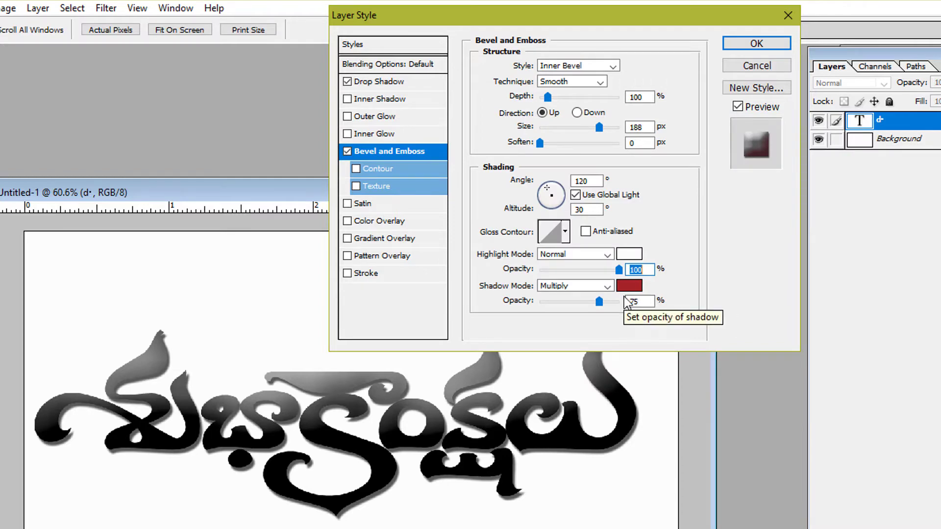
double_click(637, 302)
type("6")
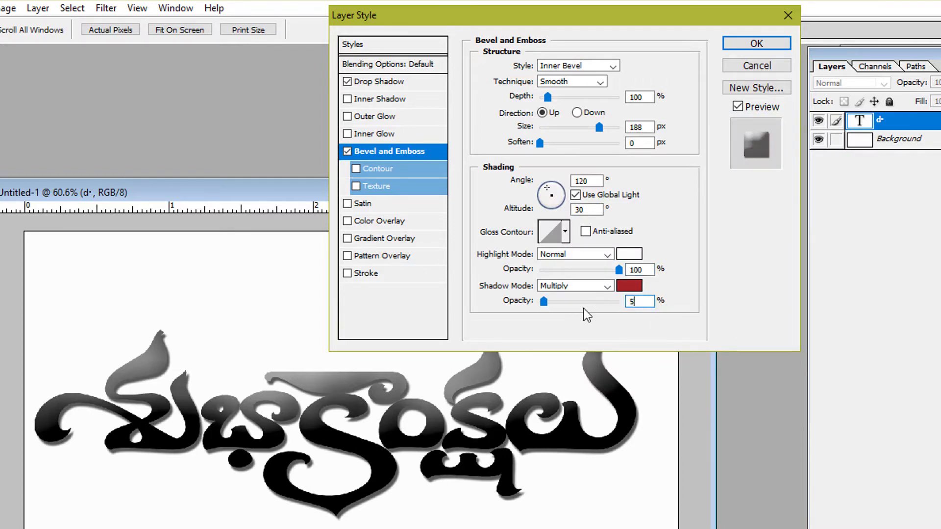
type("8")
Enable a rainbow Gradient Overlay and set its angle to -90°
left_click(347, 238)
left_click(387, 238)
left_click(617, 98)
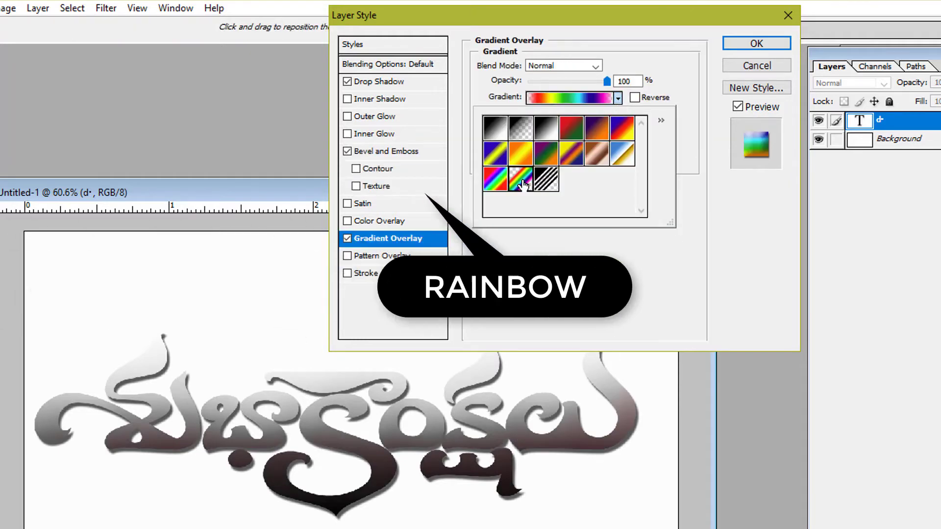
left_click(523, 184)
left_click(618, 98)
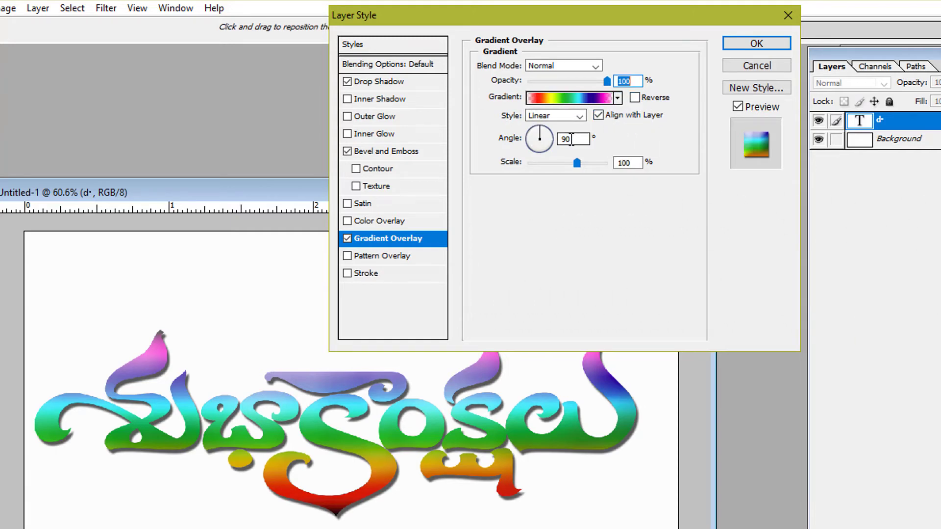
left_click(558, 139)
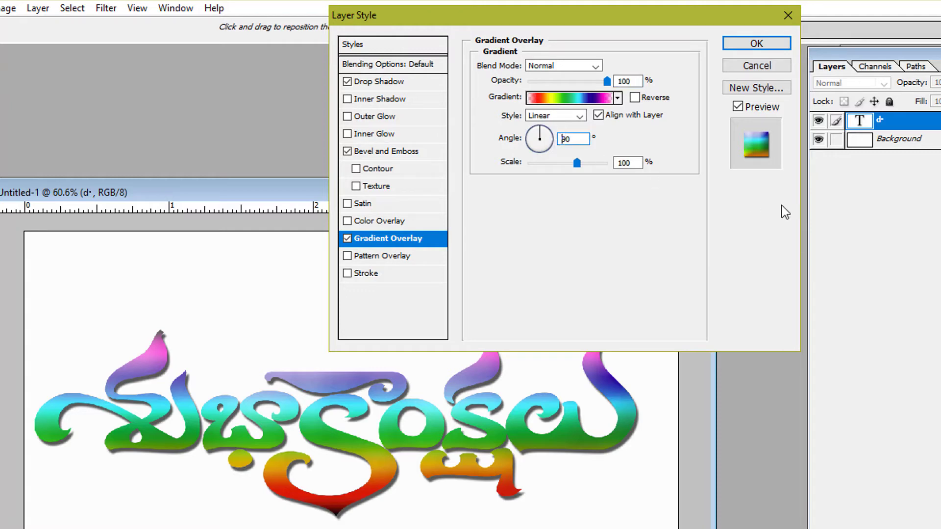
type("-")
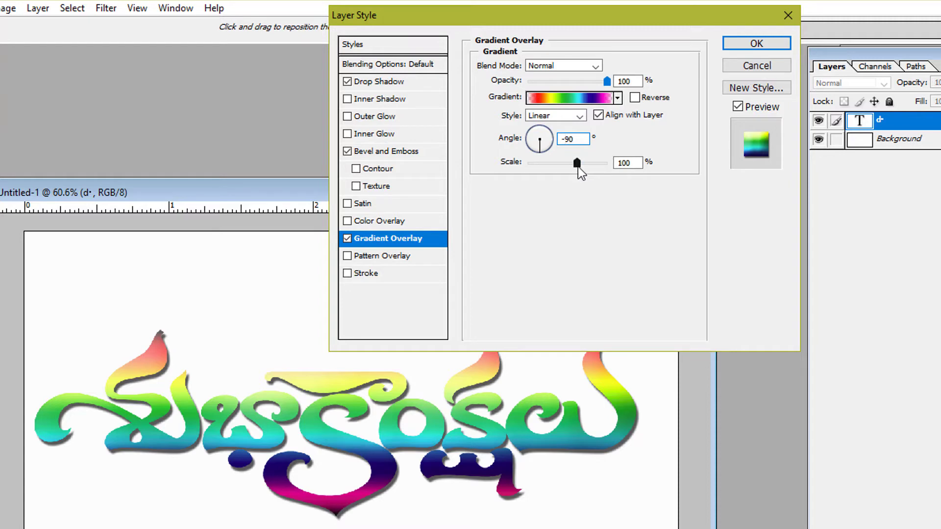
Switch the gradient to Transparent Rainbow and enable the Stroke effect
left_click(618, 98)
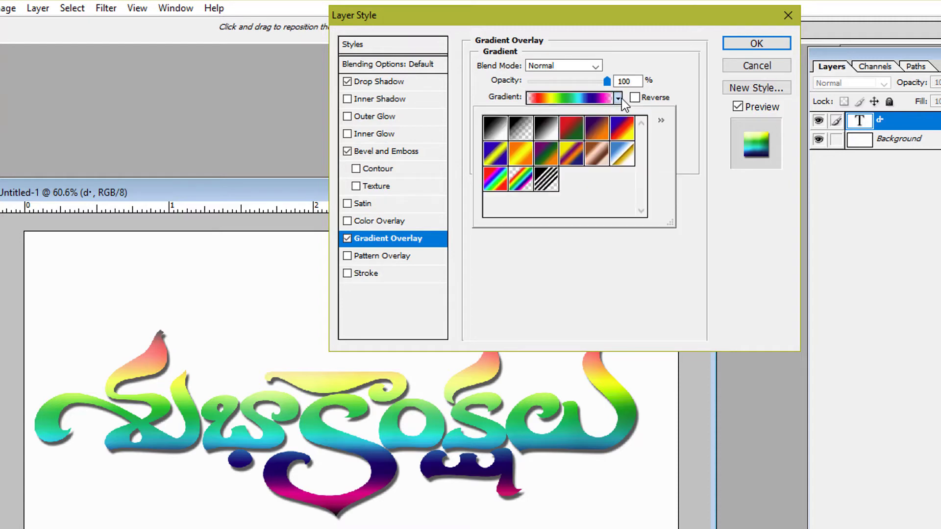
left_click(496, 182)
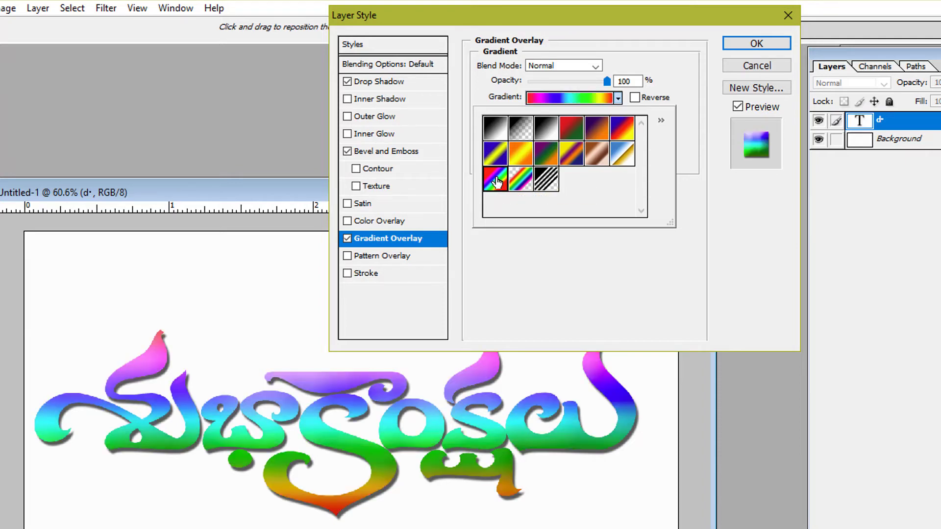
left_click(522, 178)
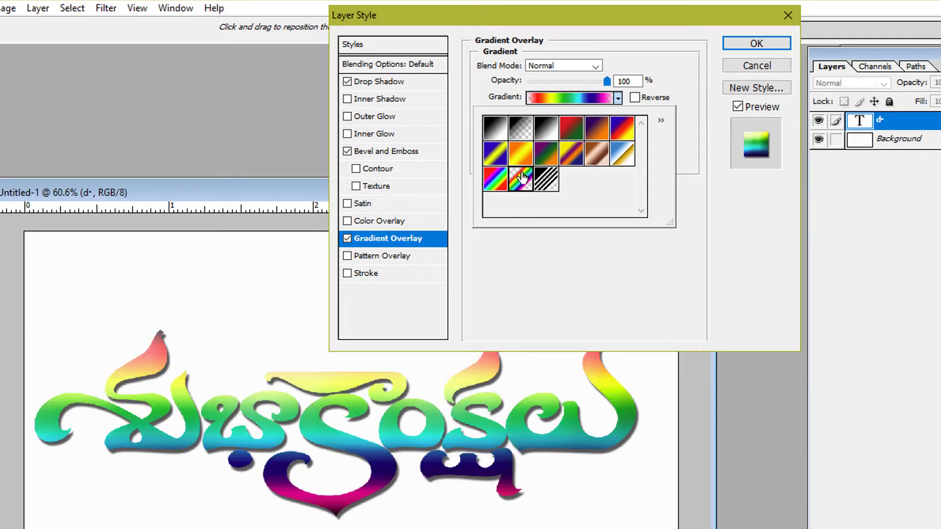
left_click(357, 283)
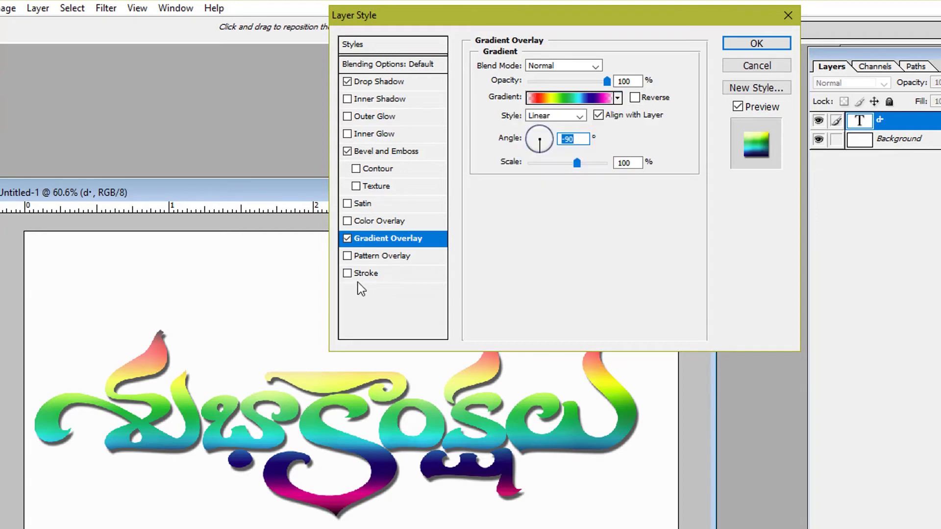
left_click(355, 274)
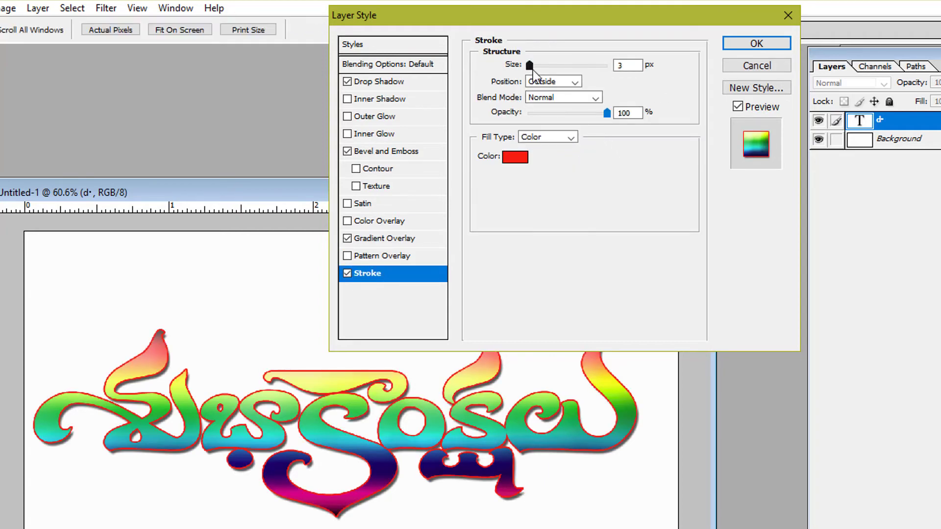
Make the stroke 2 px and black
type("2")
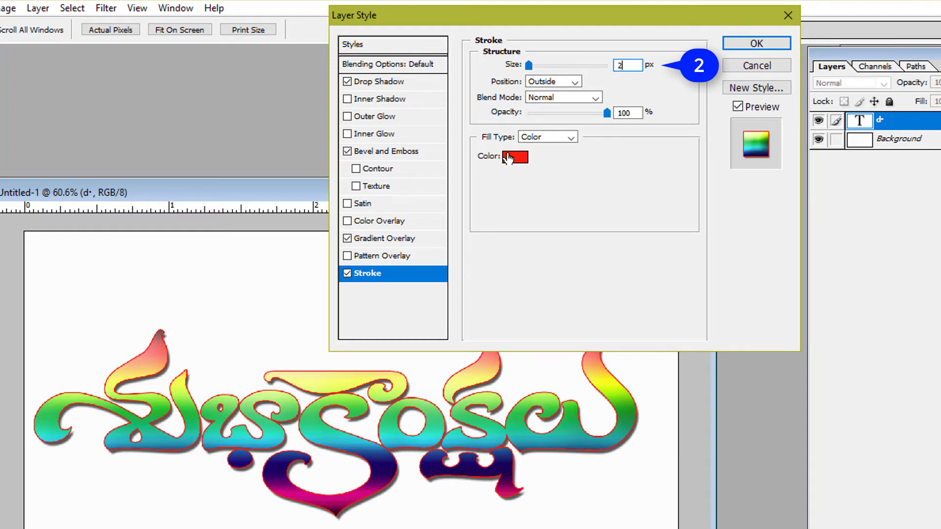
left_click(513, 159)
type("0")
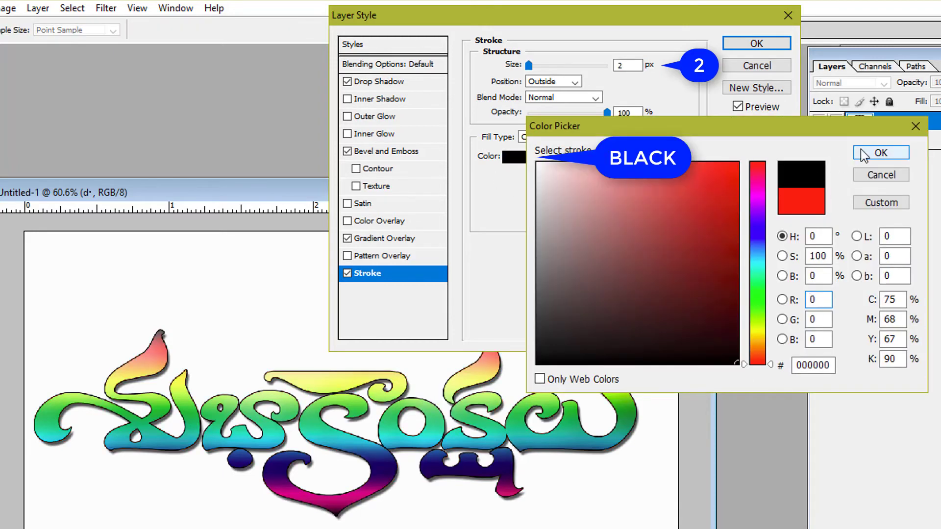
left_click(880, 153)
Change the bevel technique to Chisel Hard and apply all effects
left_click(378, 152)
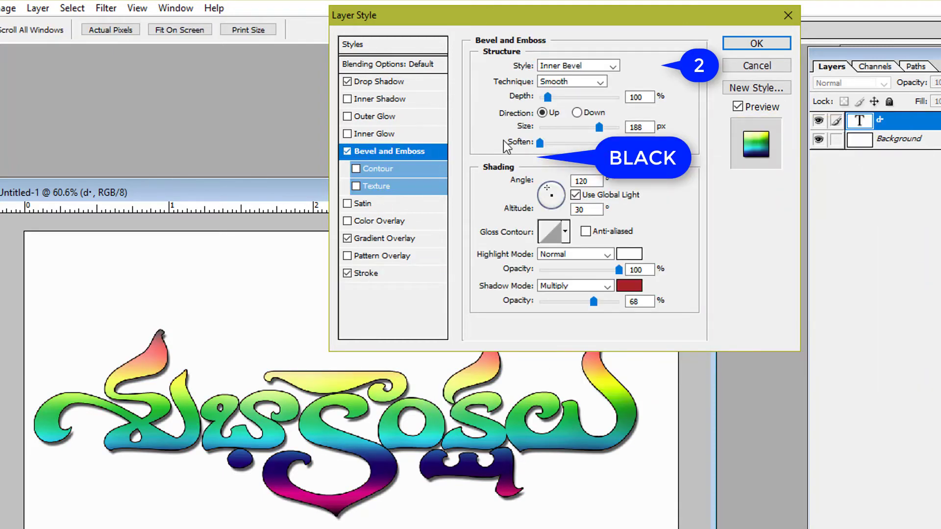
left_click(600, 82)
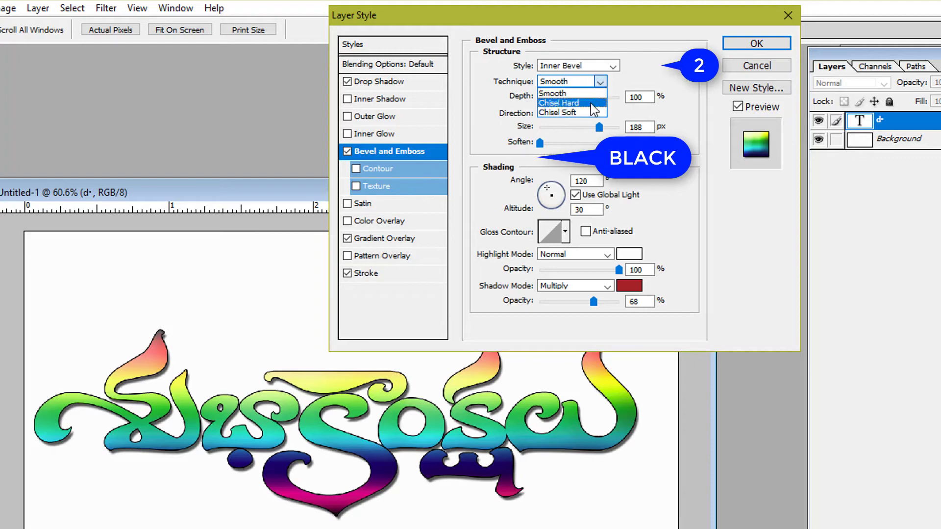
left_click(593, 97)
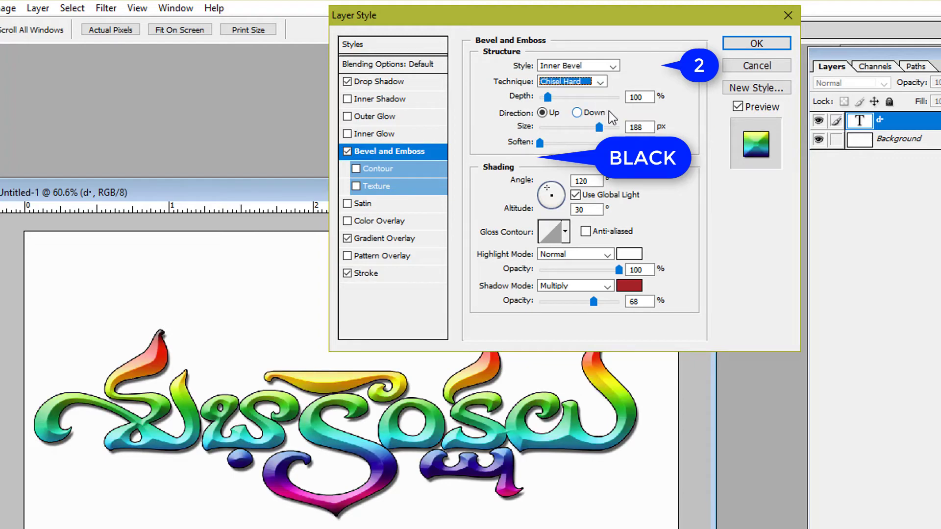
left_click(779, 46)
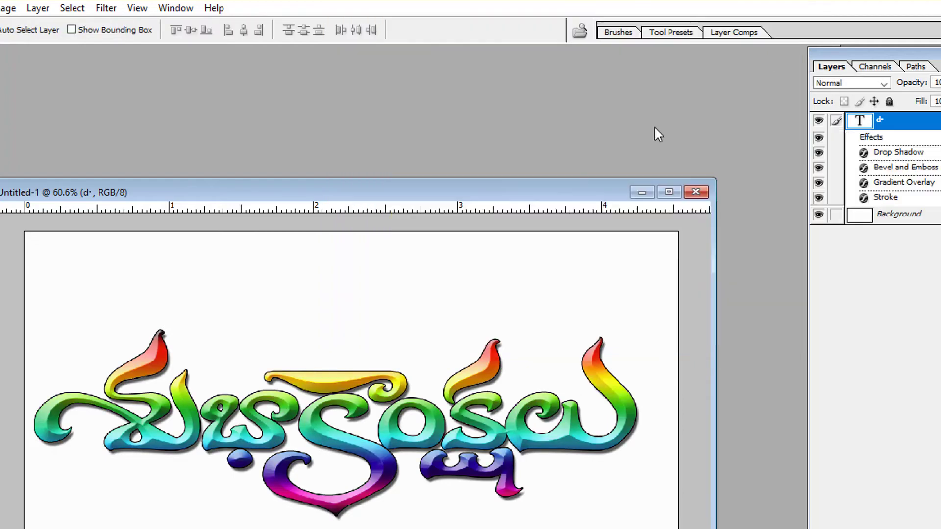
double_click(492, 195)
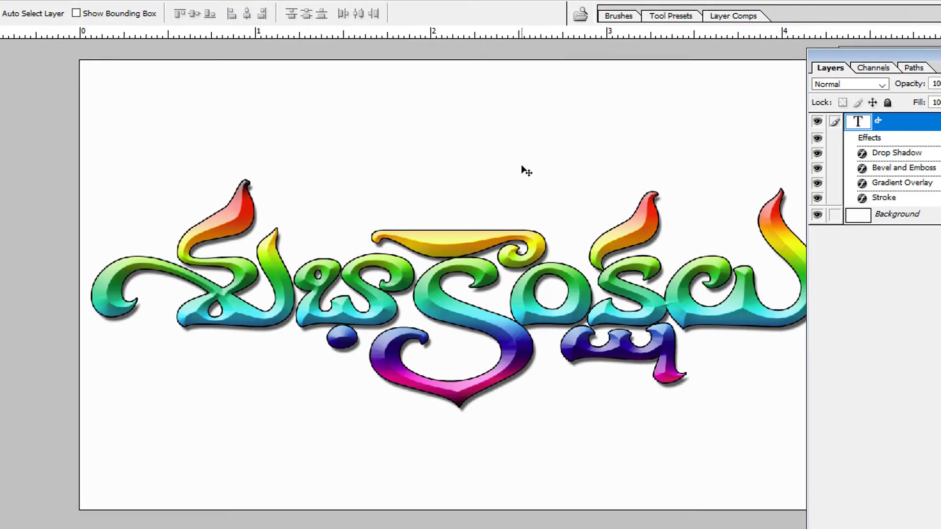
key("f")
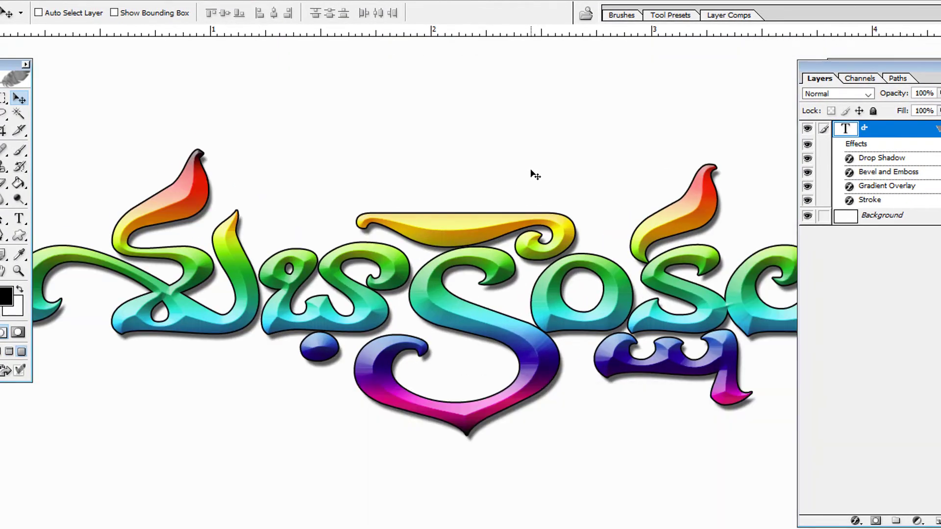
key("Tab")
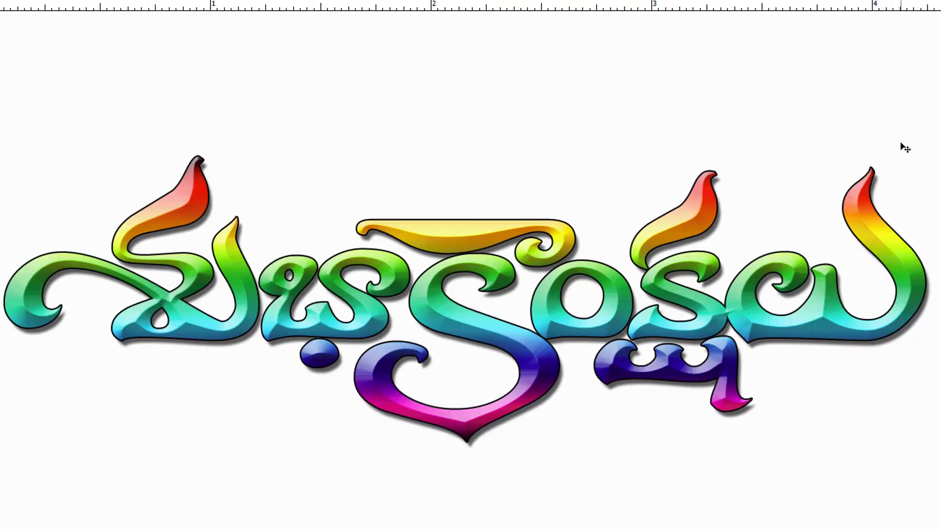
key("ctrl+r")
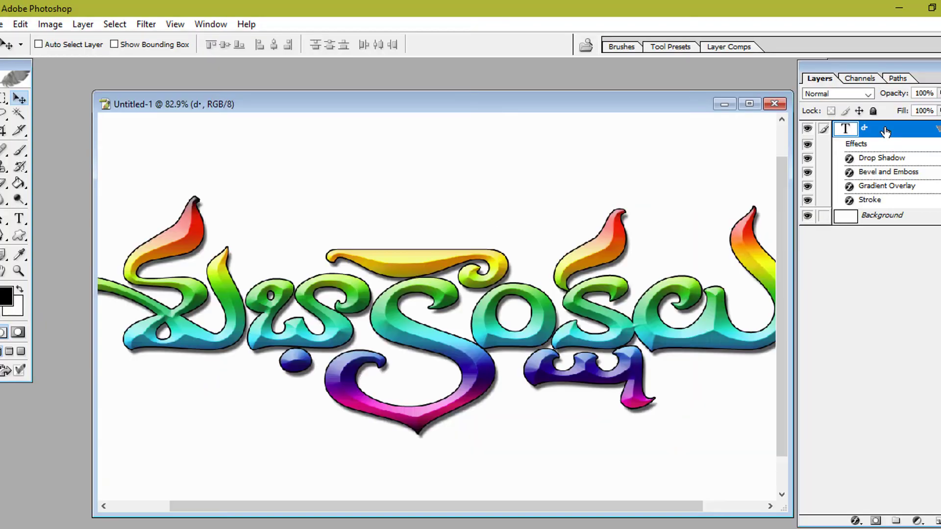
Save the text's layer effects as a new style named 'rainbow' and close Layer Style
double_click(885, 132)
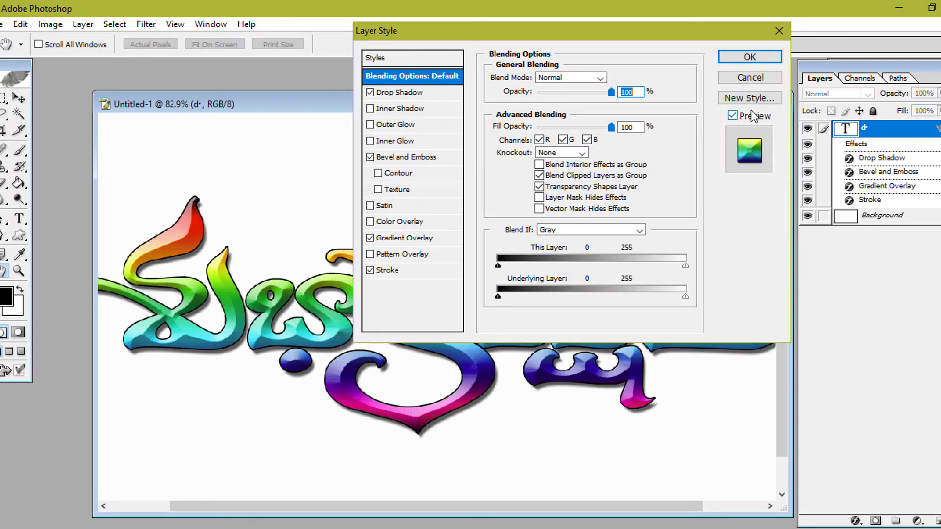
left_click(746, 101)
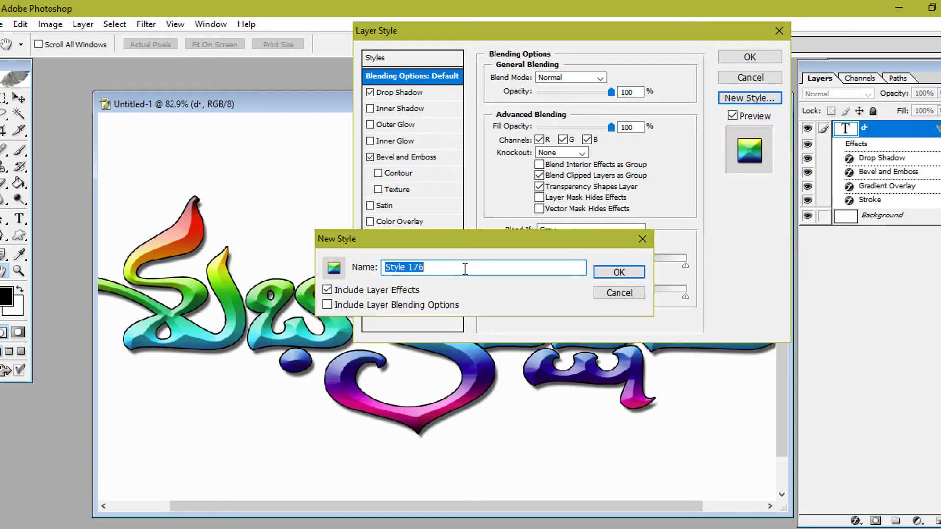
type("rainbow")
left_click(607, 273)
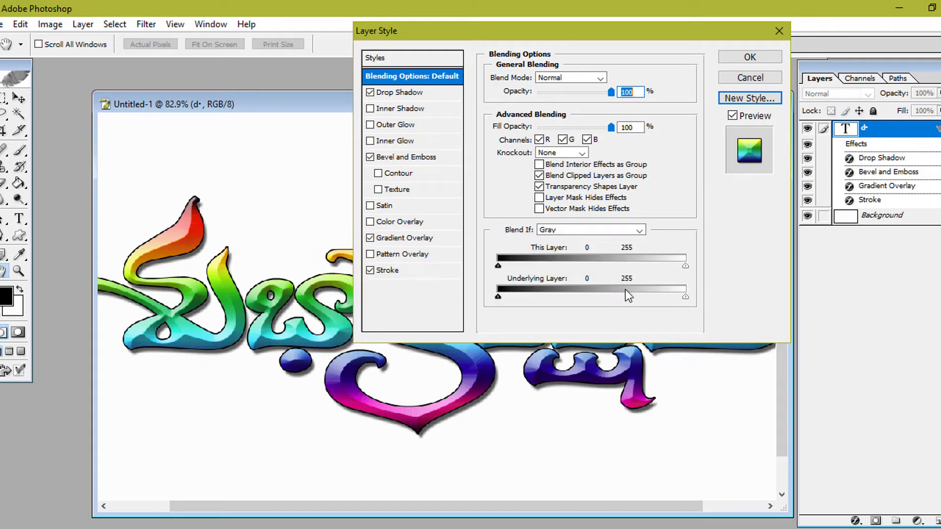
left_click(757, 80)
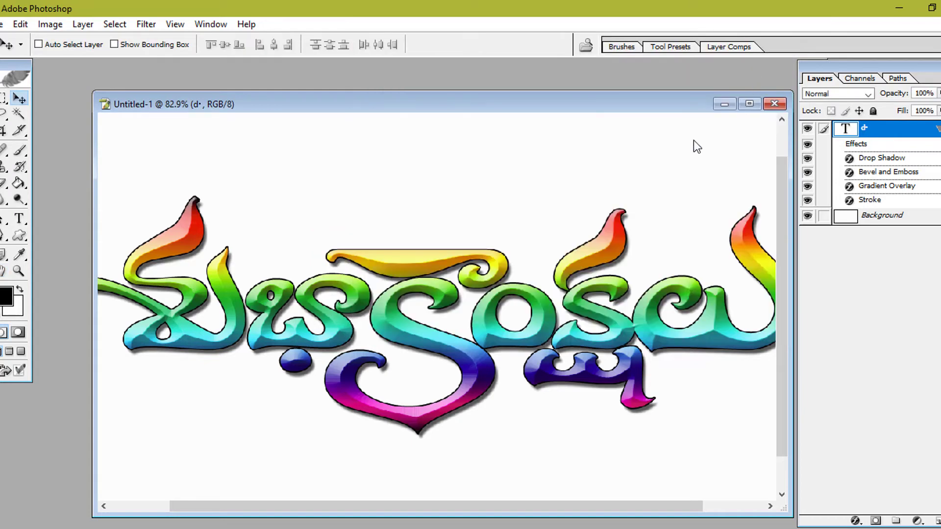
Show the Styles panel from the Window menu, float and enlarge it, and browse the presets
left_click(203, 24)
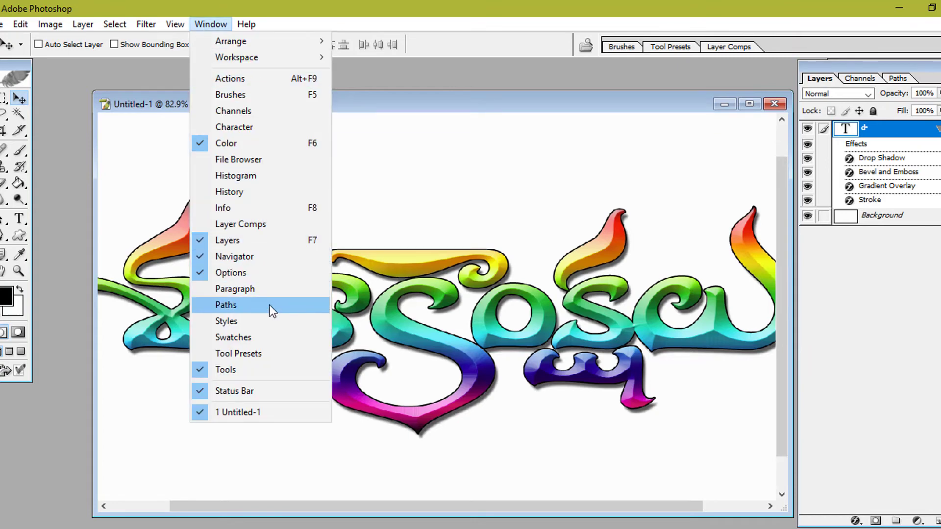
left_click(269, 321)
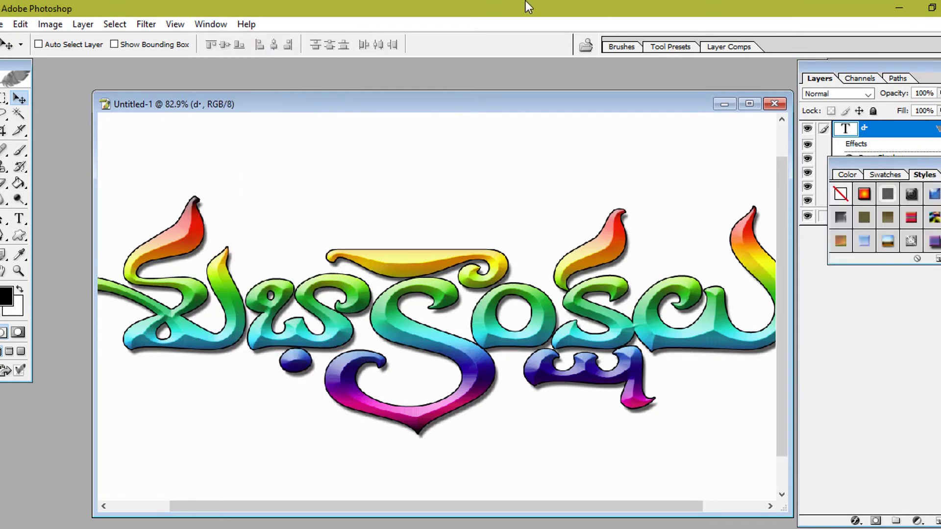
left_click_drag(528, 7, 588, 395)
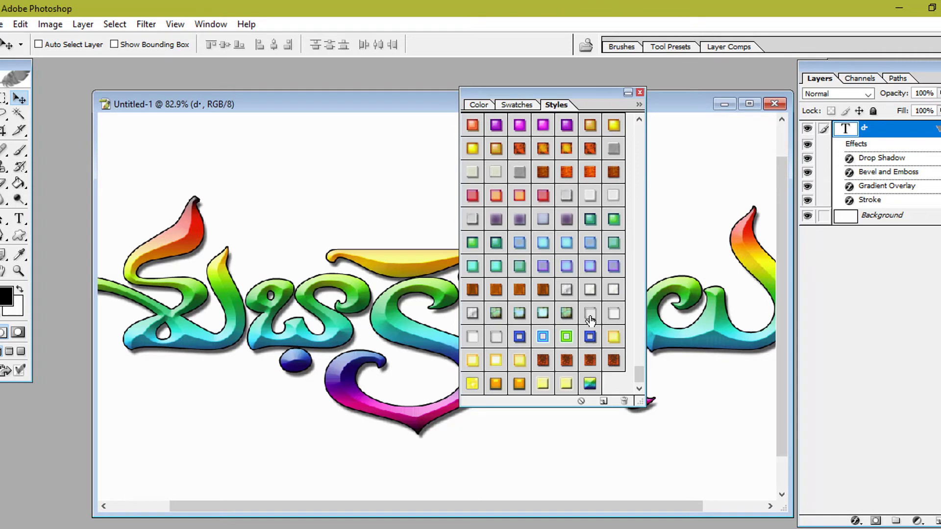
scroll(590, 321, "up", 3)
scroll(577, 287, "up", 2)
scroll(575, 277, "up", 2)
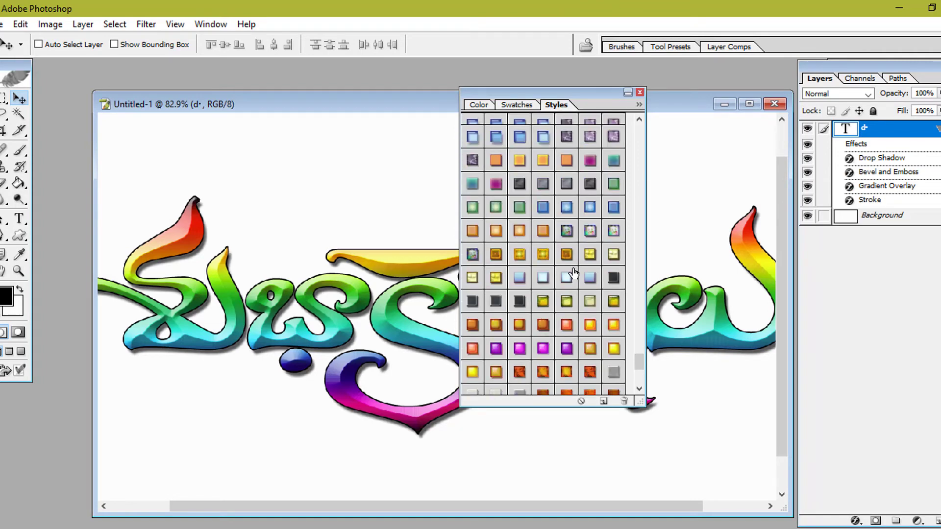
scroll(574, 271, "up", 2)
scroll(576, 267, "up", 1)
scroll(578, 263, "up", 1)
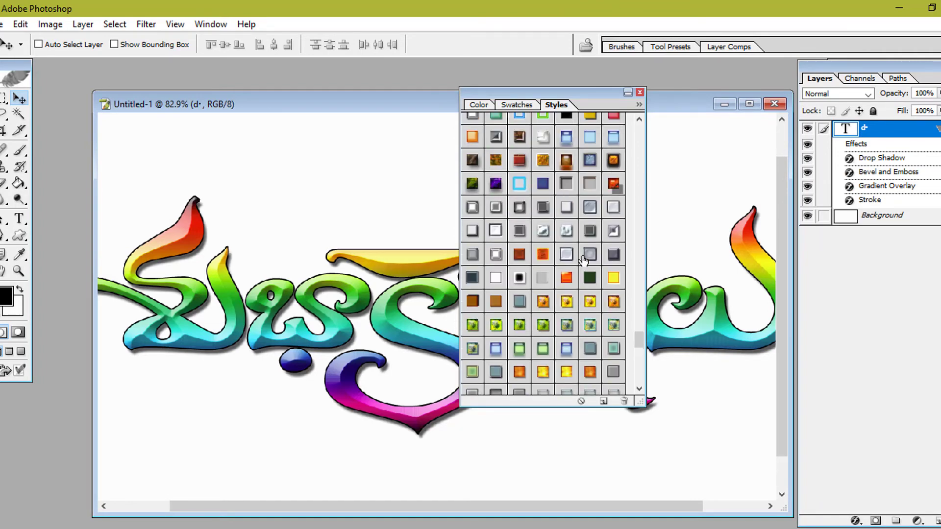
scroll(579, 263, "up", 1)
scroll(593, 264, "up", 1)
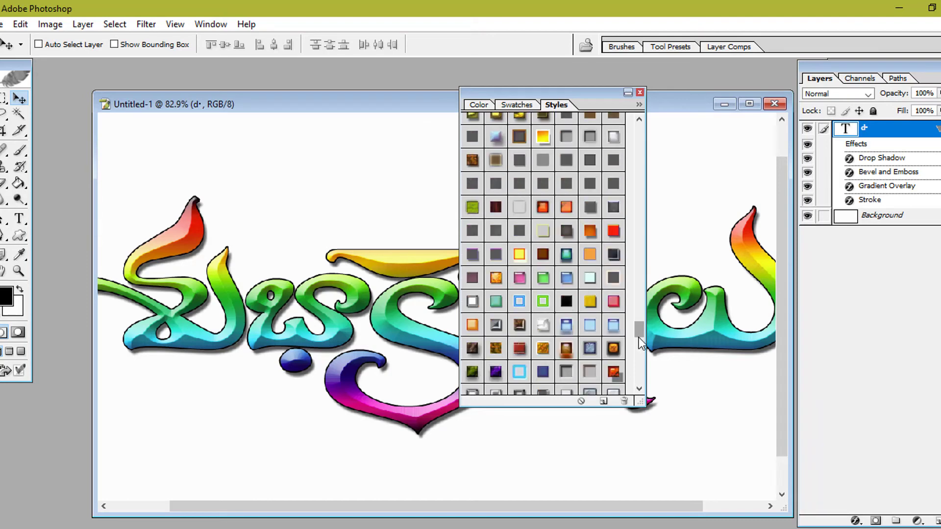
mouse_move(638, 337)
left_mouse_down()
mouse_move(637, 151)
mouse_move(577, 91)
mouse_move(692, 50)
left_mouse_up()
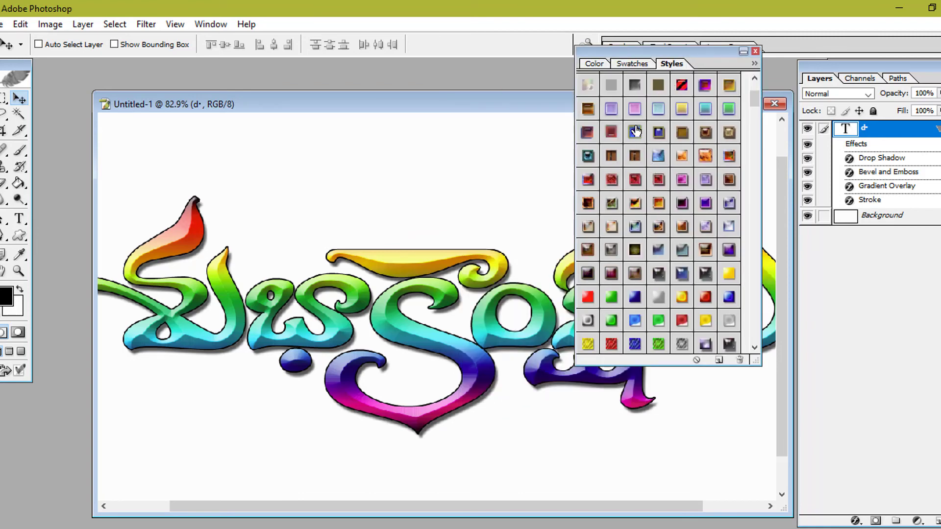
Preview pink glossy, chrome-blue, green glossy and gold-outline preset styles on the text
left_click(634, 109)
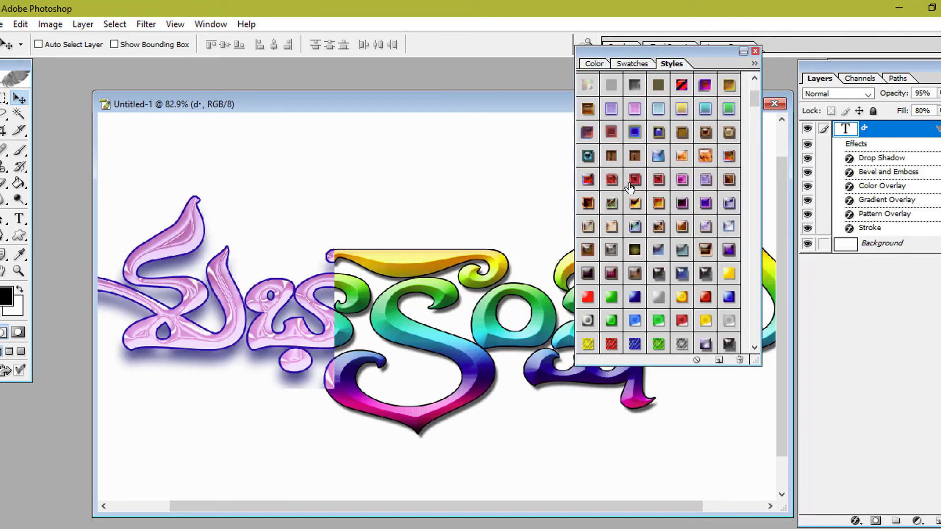
left_click(629, 229)
scroll(544, 293, "down", 1)
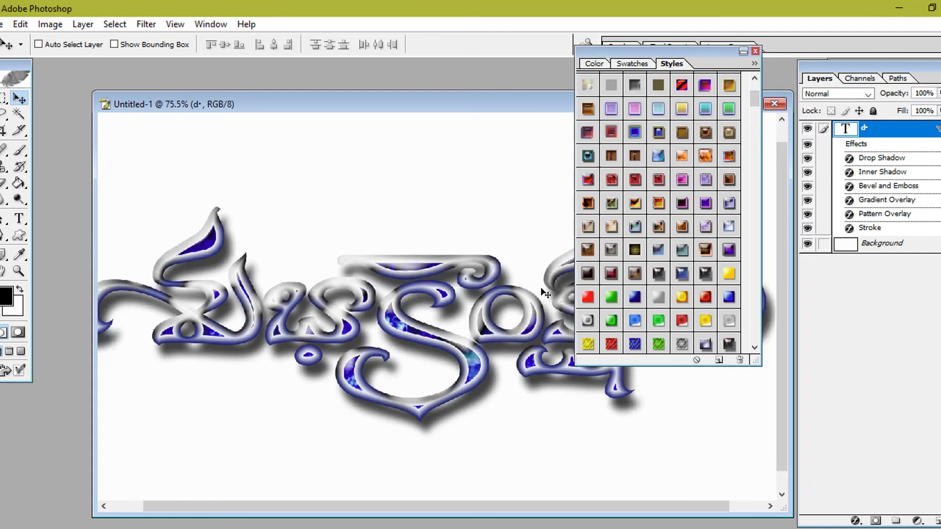
left_click(658, 320)
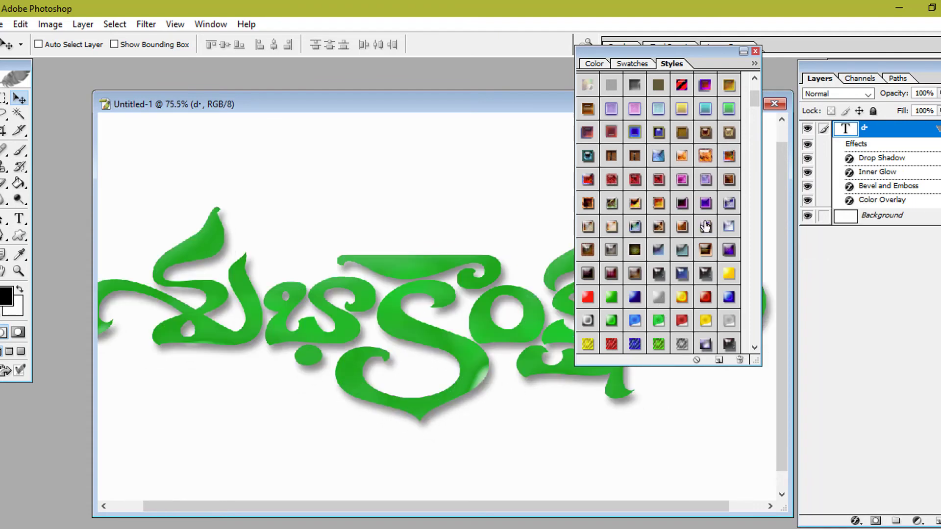
scroll(696, 298, "down", 1)
scroll(698, 300, "down", 2)
left_click(704, 310)
scroll(705, 309, "down", 3)
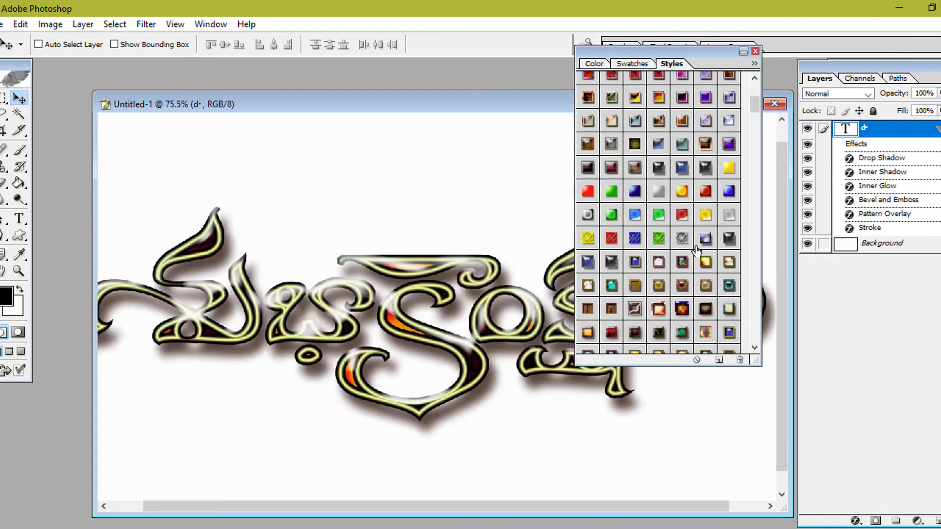
scroll(705, 304, "down", 2)
scroll(703, 308, "down", 2)
scroll(703, 309, "down", 2)
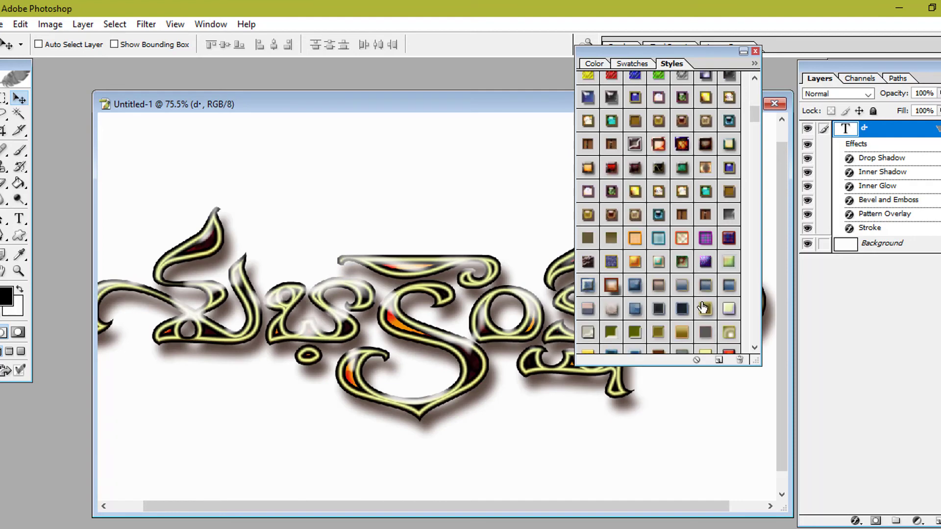
Preview yellow-lavender, gold bevel and blue-teal styles, then reapply the saved rainbow style
left_click(729, 312)
scroll(706, 252, "down", 2)
scroll(705, 252, "down", 2)
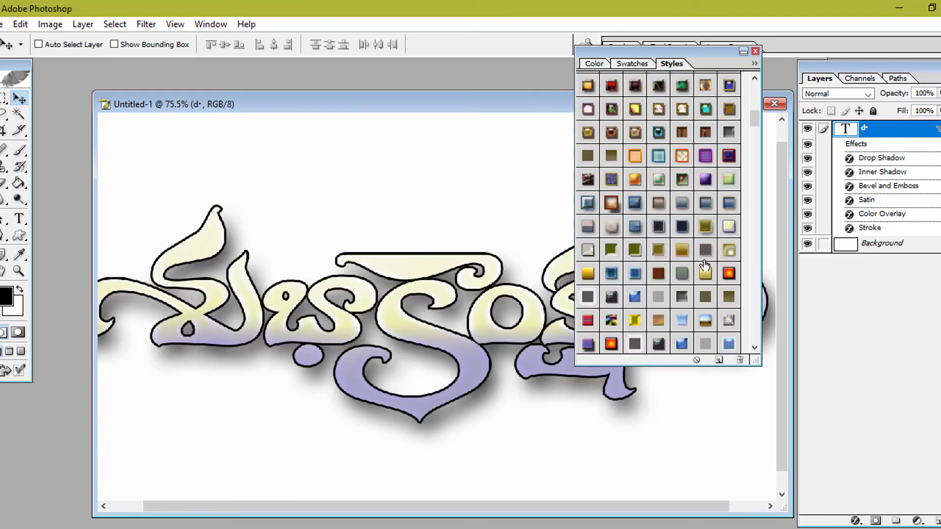
left_click(716, 293)
scroll(706, 280, "down", 2)
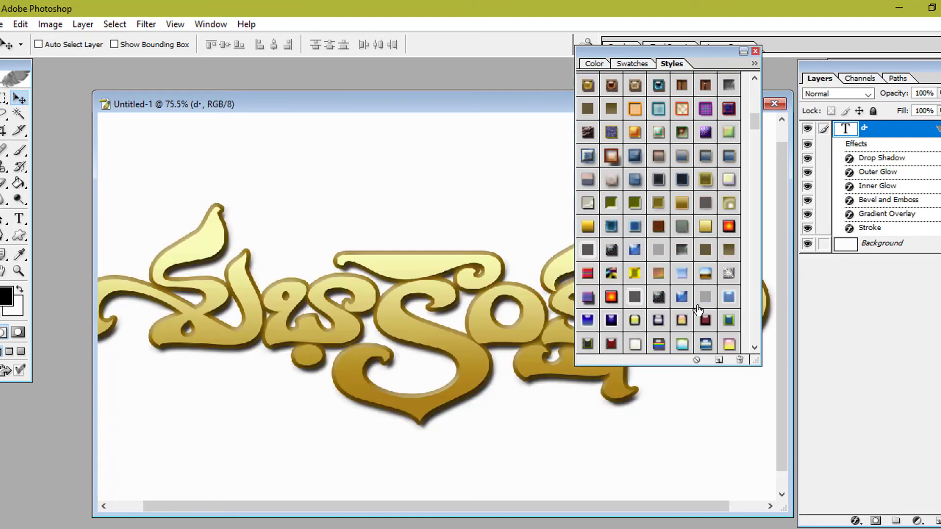
left_click(729, 298)
scroll(715, 298, "down", 10)
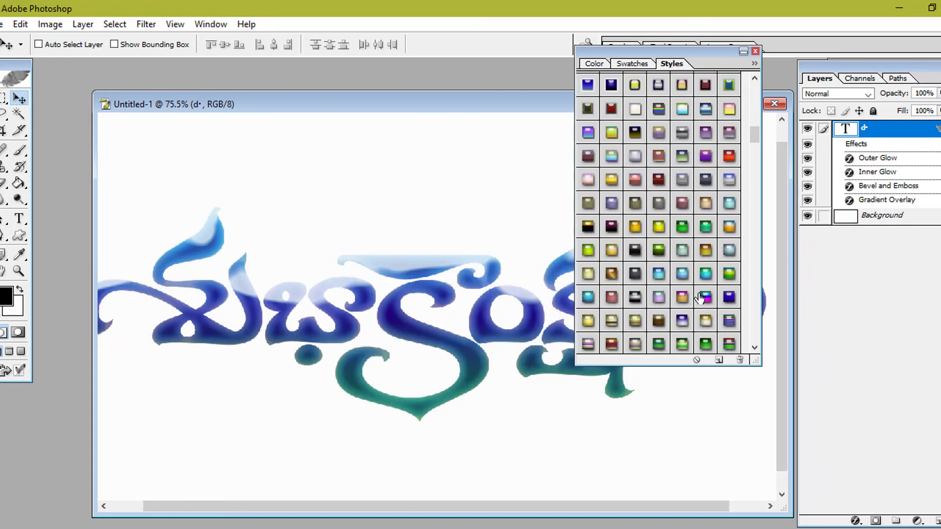
scroll(700, 298, "down", 3)
scroll(708, 304, "down", 5)
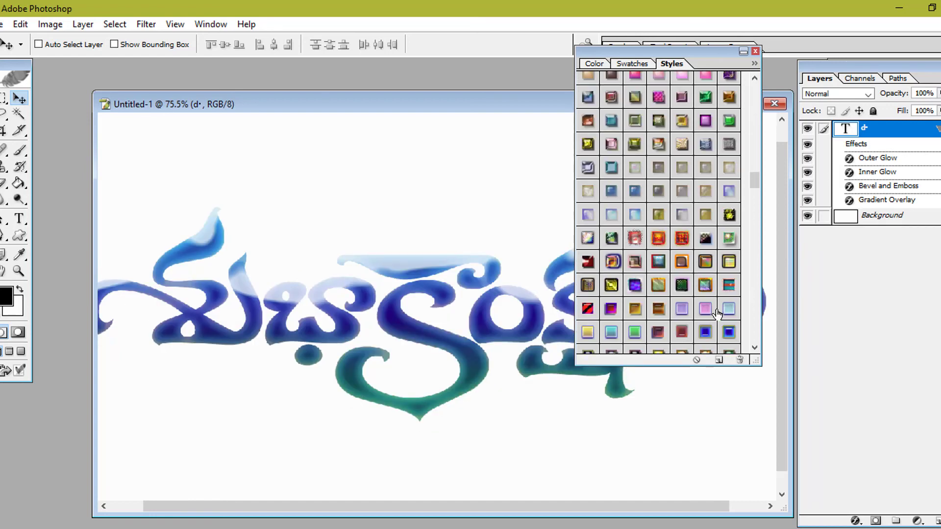
scroll(717, 312, "down", 5)
scroll(717, 313, "down", 5)
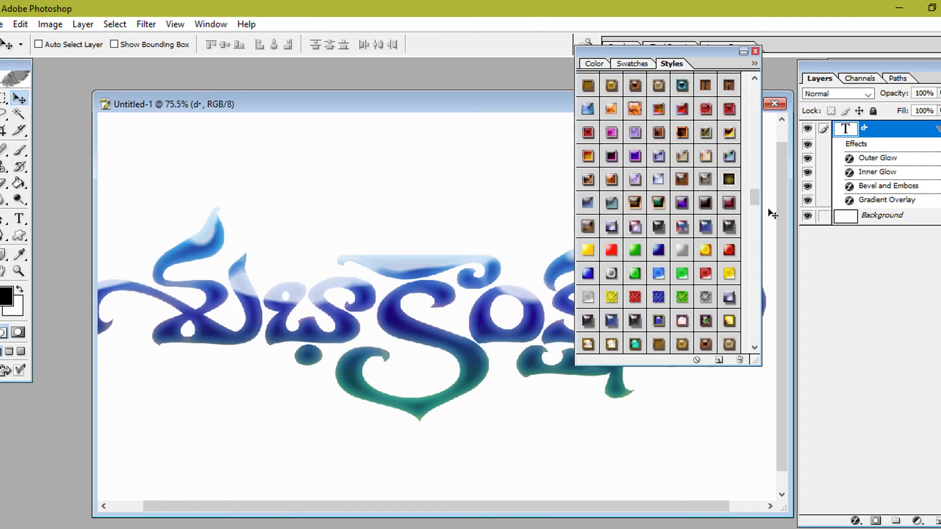
left_click_drag(755, 198, 757, 352)
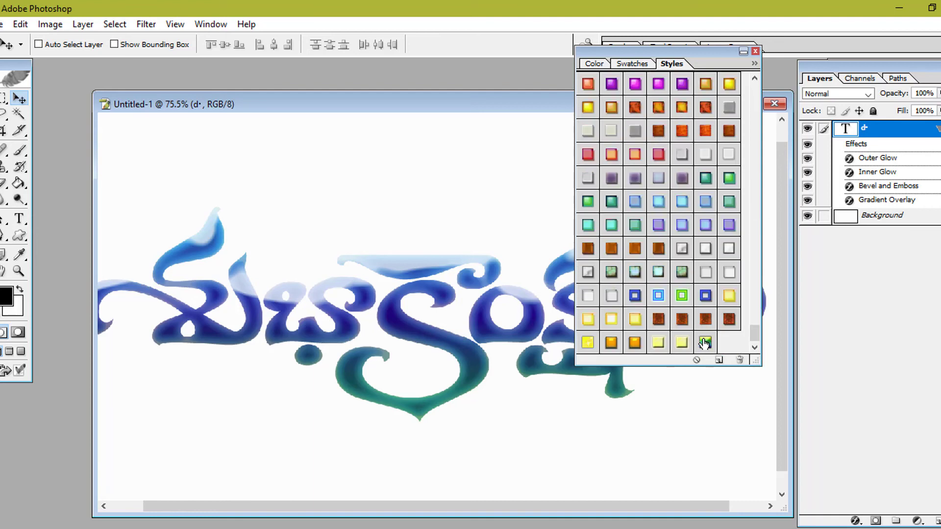
left_click(704, 343)
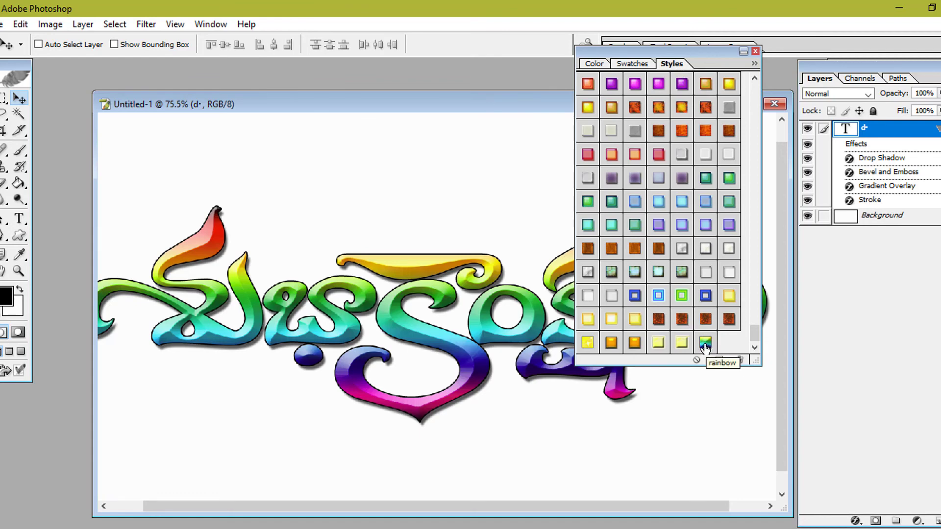
Close the floating Styles panel from its options menu
left_click(754, 64)
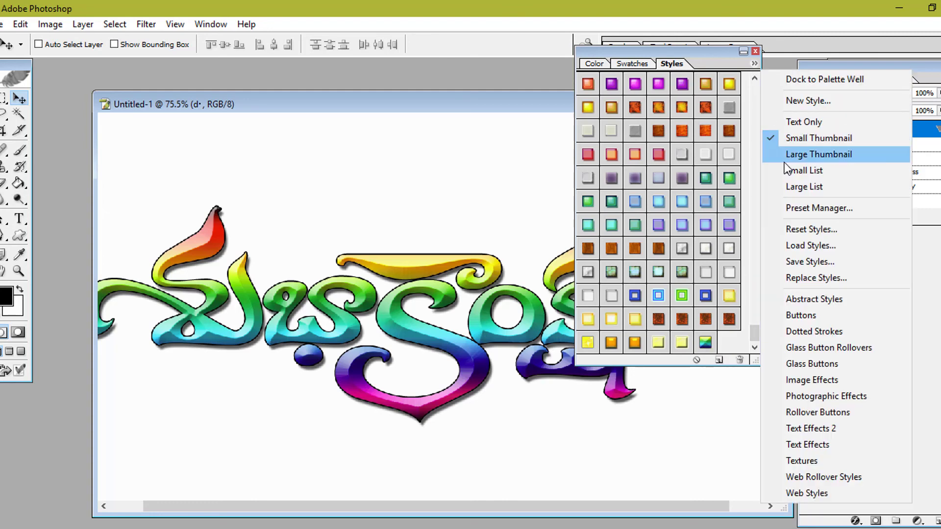
left_click(784, 162)
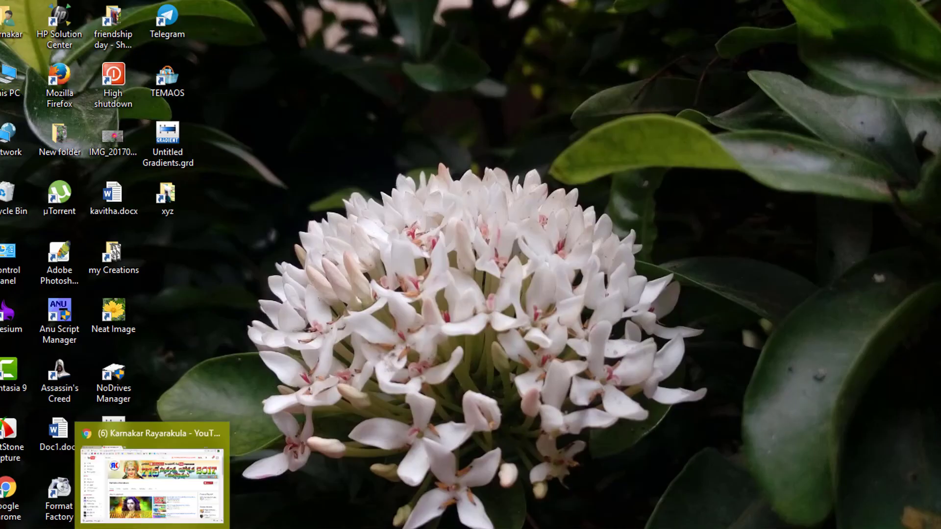
Back in the YouTube window, subscribe to the channel and save the 'All' notifications setting
left_click(147, 472)
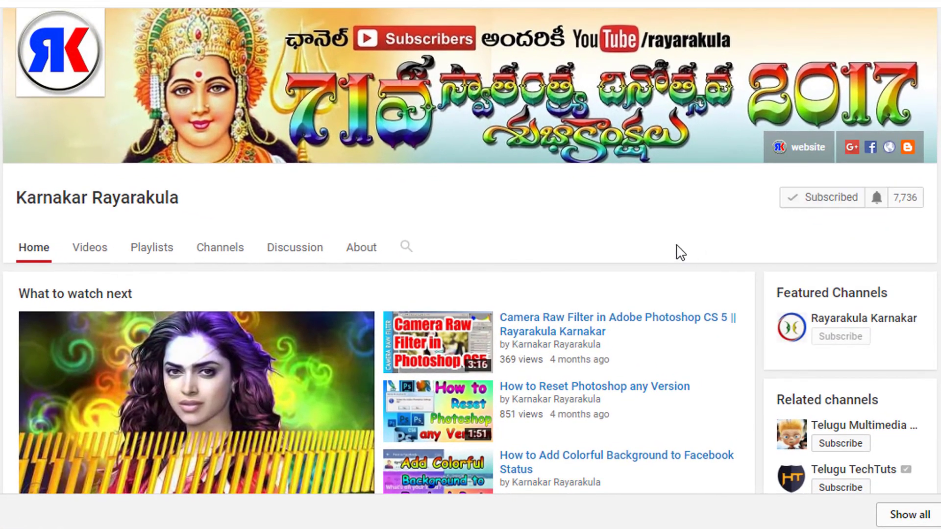
left_click(877, 197)
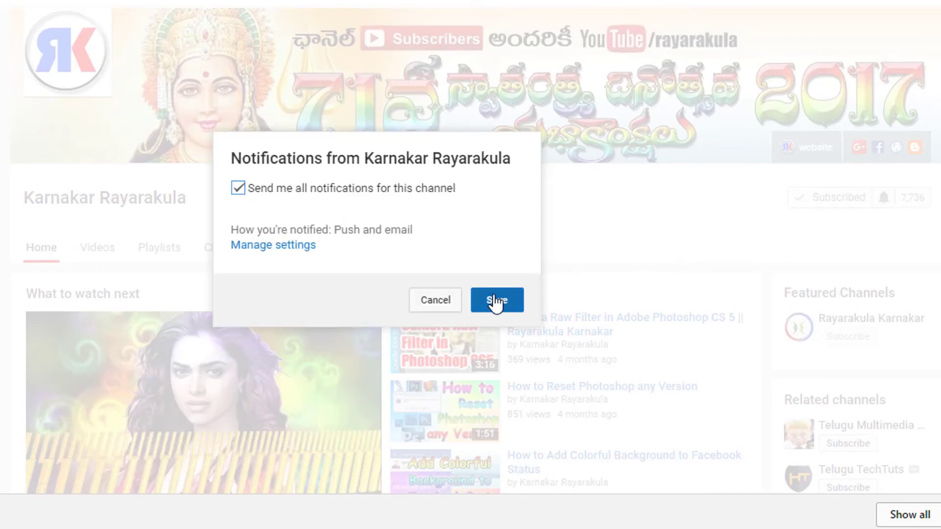
left_click(495, 300)
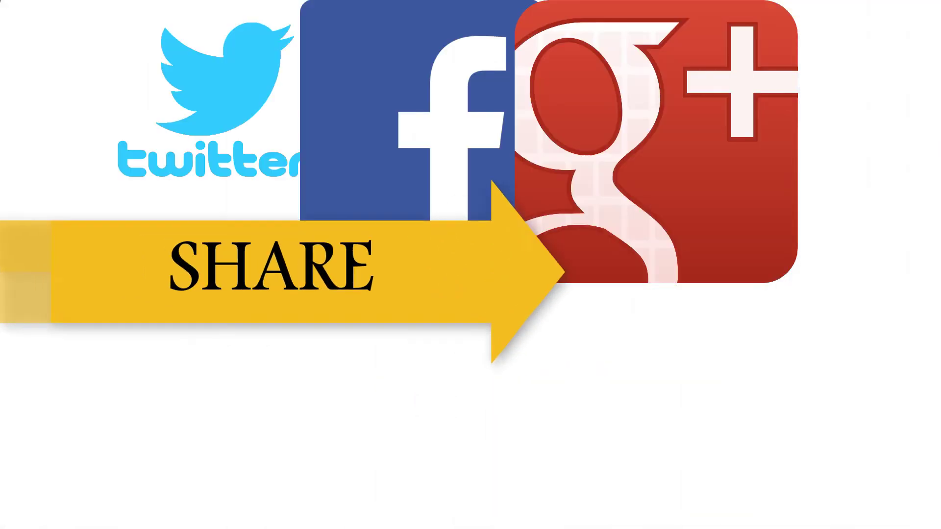